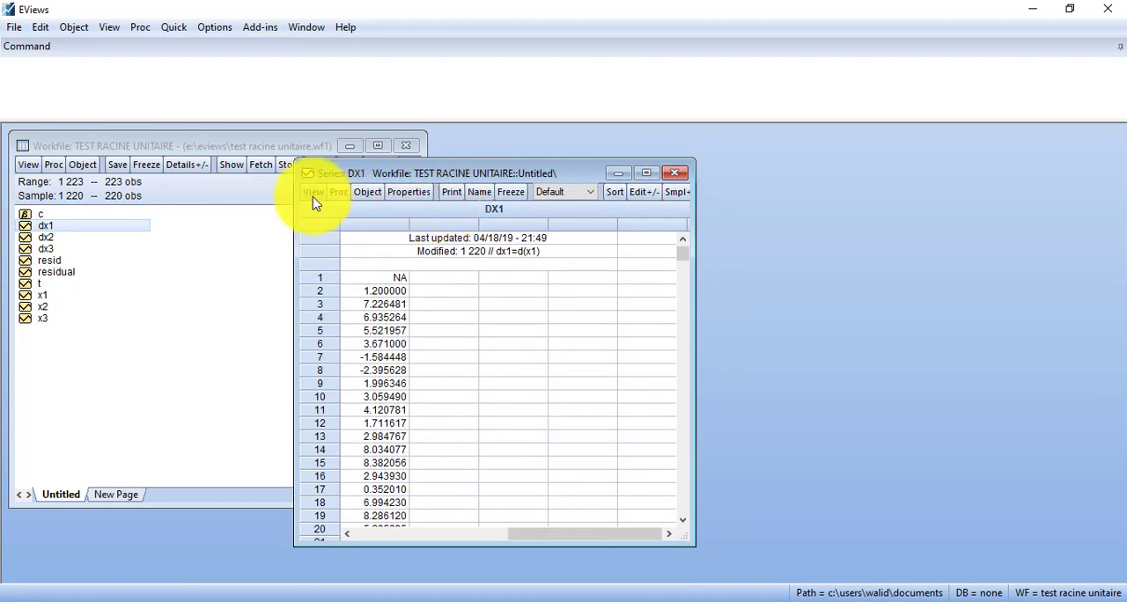
Step: Display the DX1 series as a line graph
left_click(315, 195)
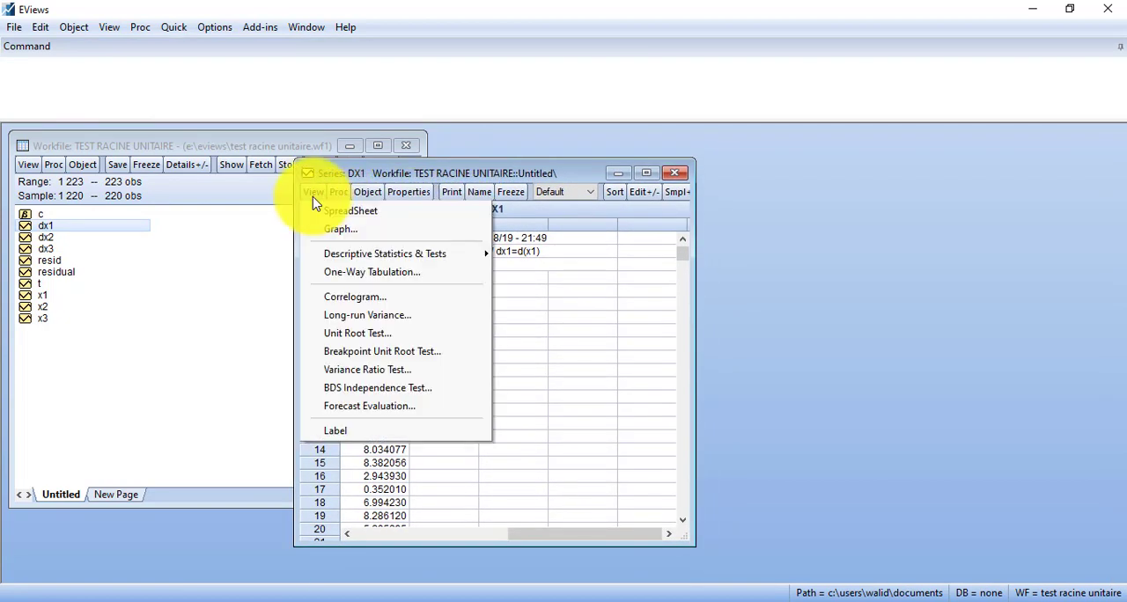
left_click(375, 270)
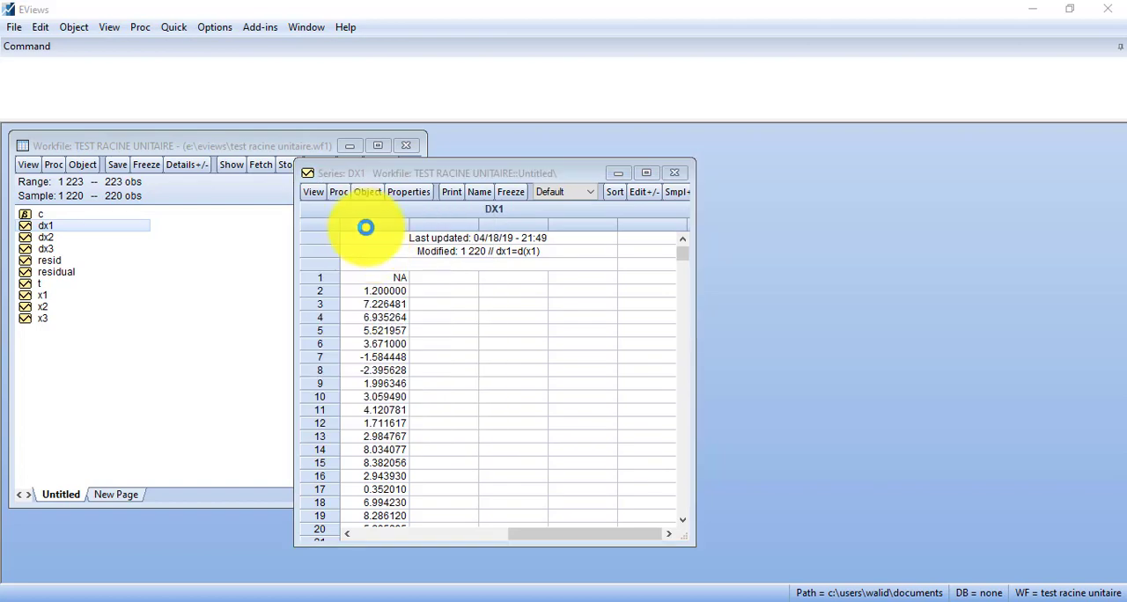
left_click(643, 508)
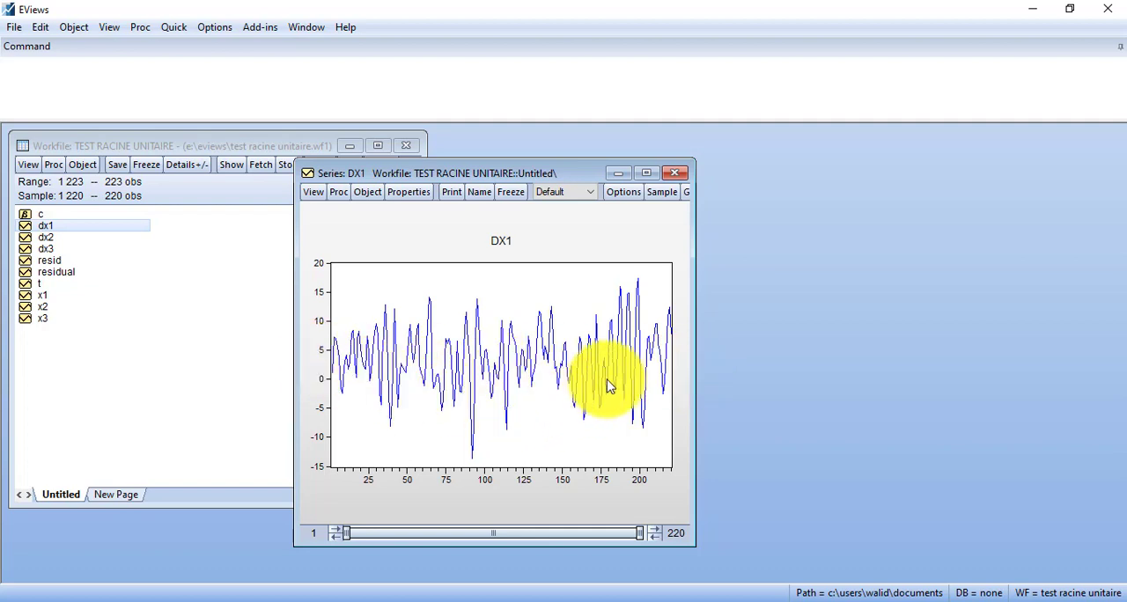
left_click(313, 193)
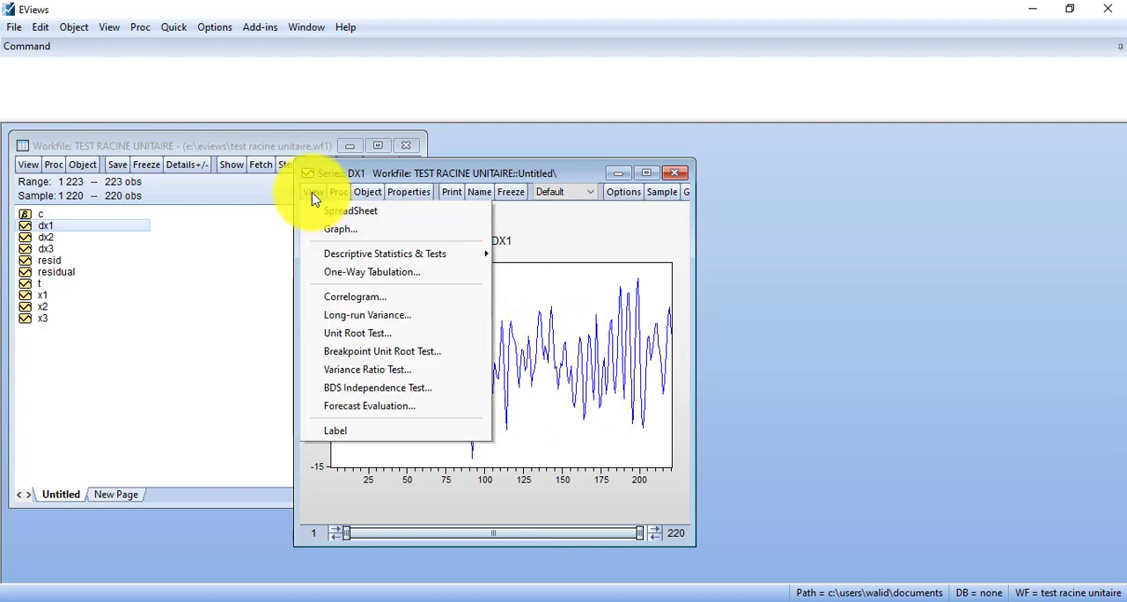
left_click(402, 334)
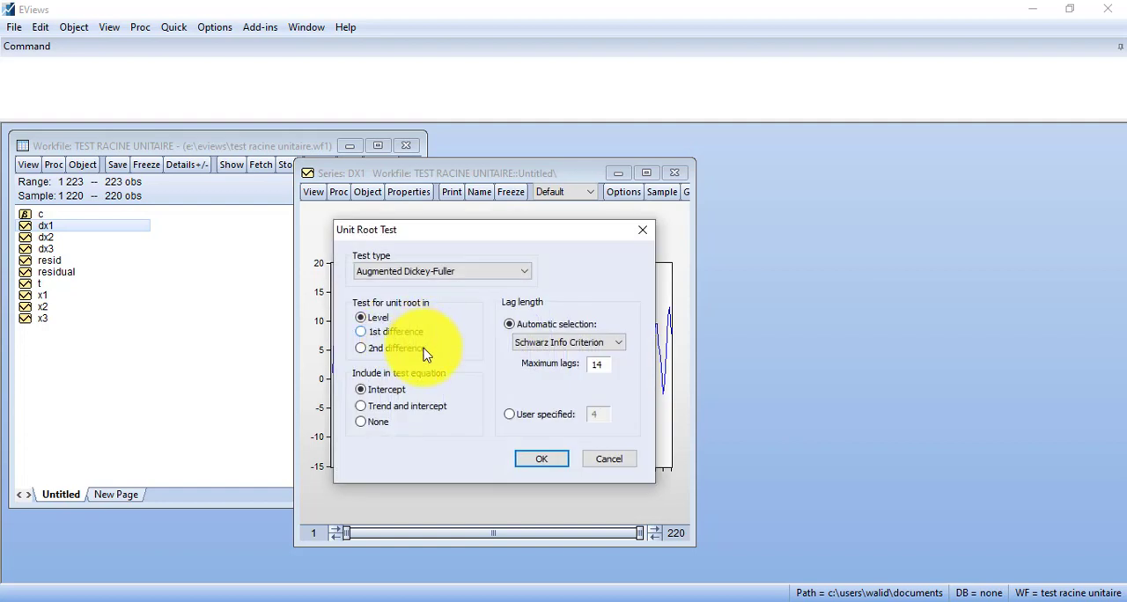
left_click(642, 230)
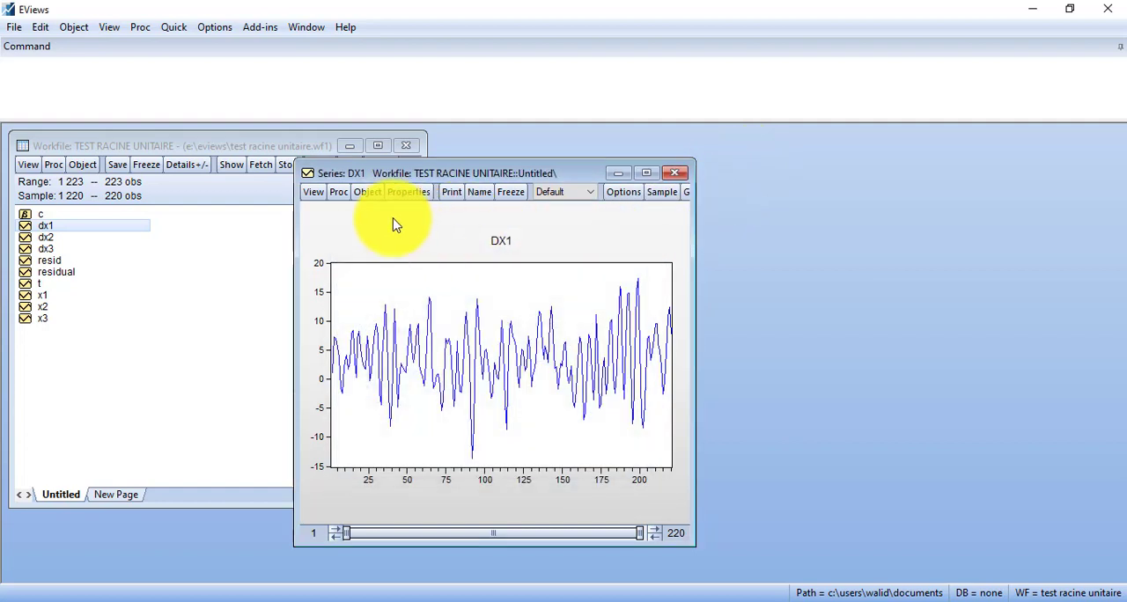
Step: Display the correlogram of DX1 in level with 36 lags and move its window clear of the workfile window
left_click(314, 193)
left_click(377, 298)
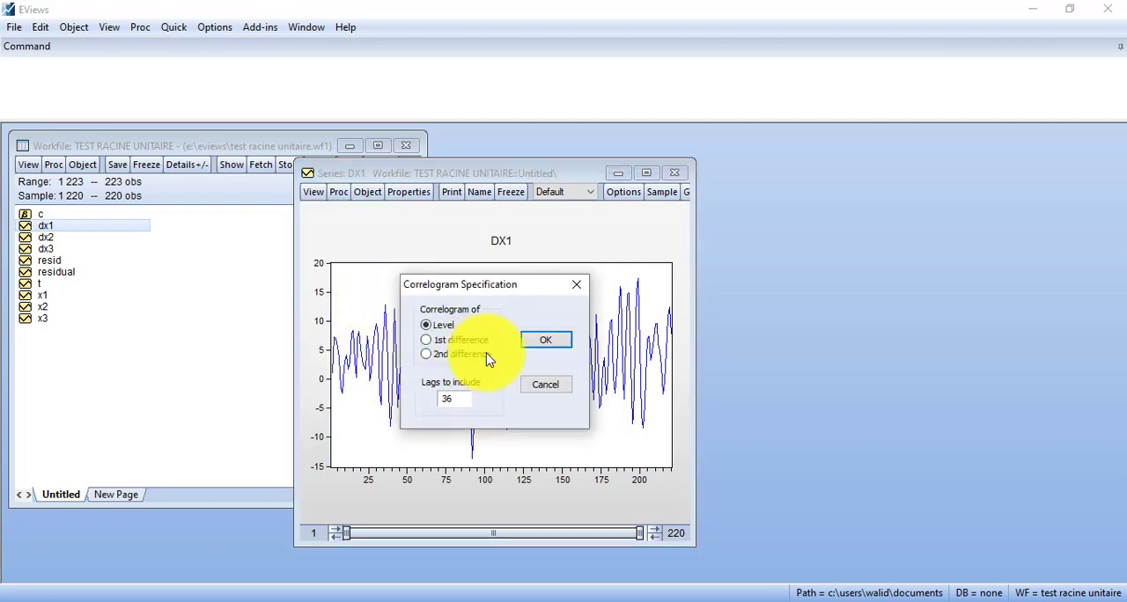
left_click(538, 345)
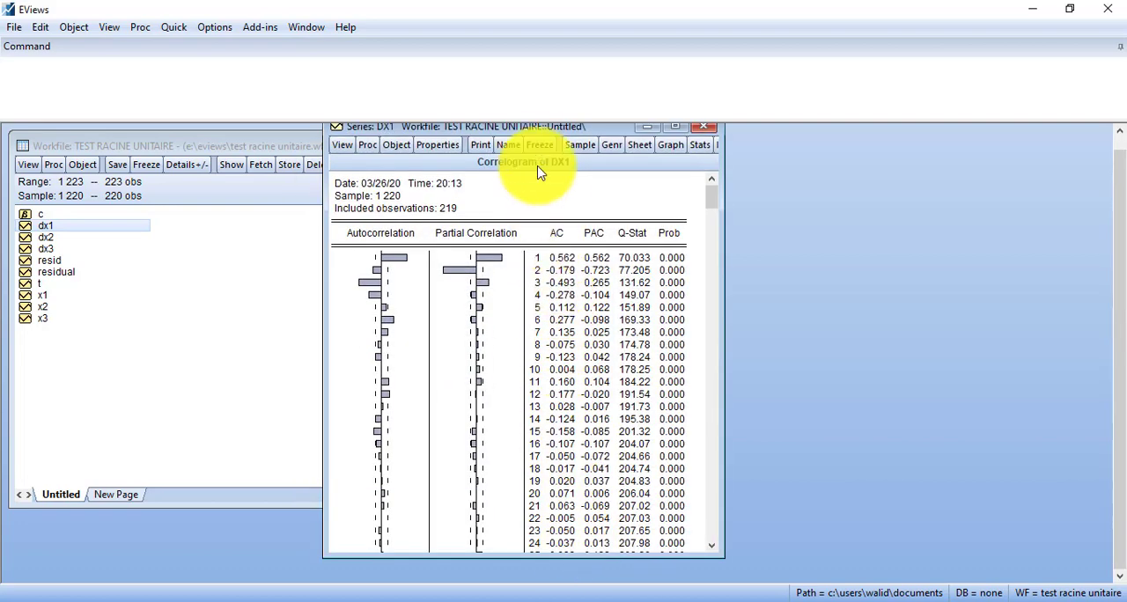
left_click_drag(528, 126, 552, 167)
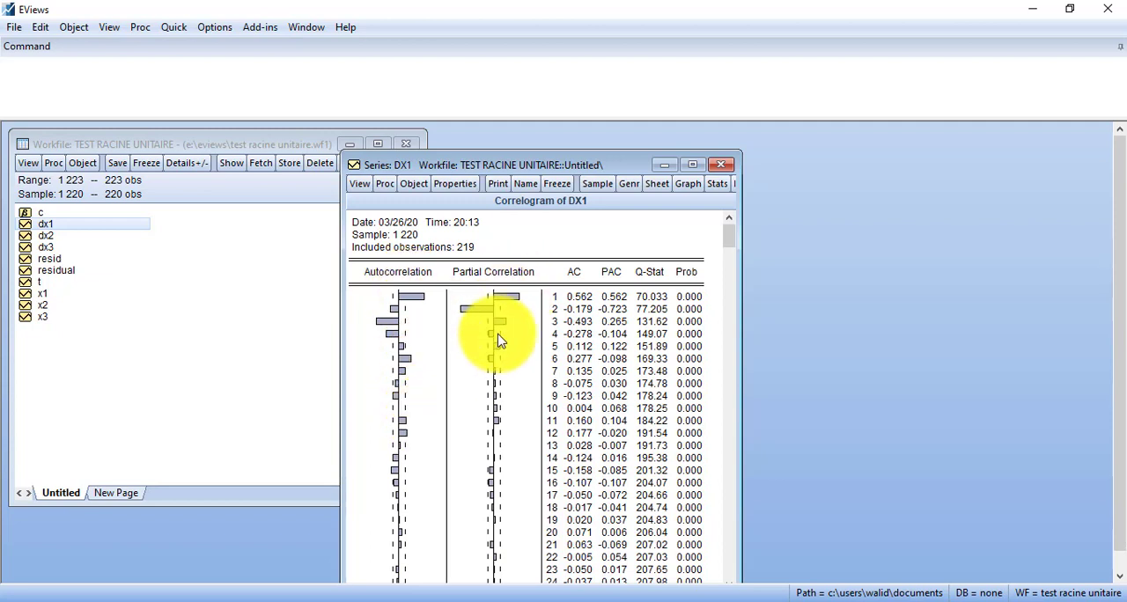
left_click_drag(537, 164, 577, 152)
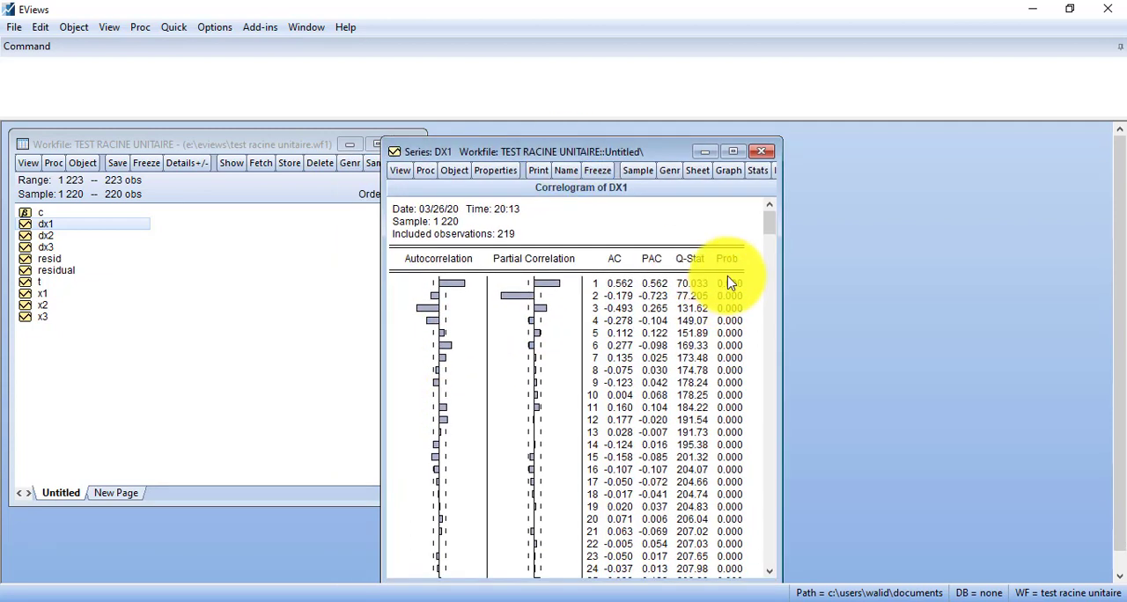
left_click_drag(766, 229, 730, 301)
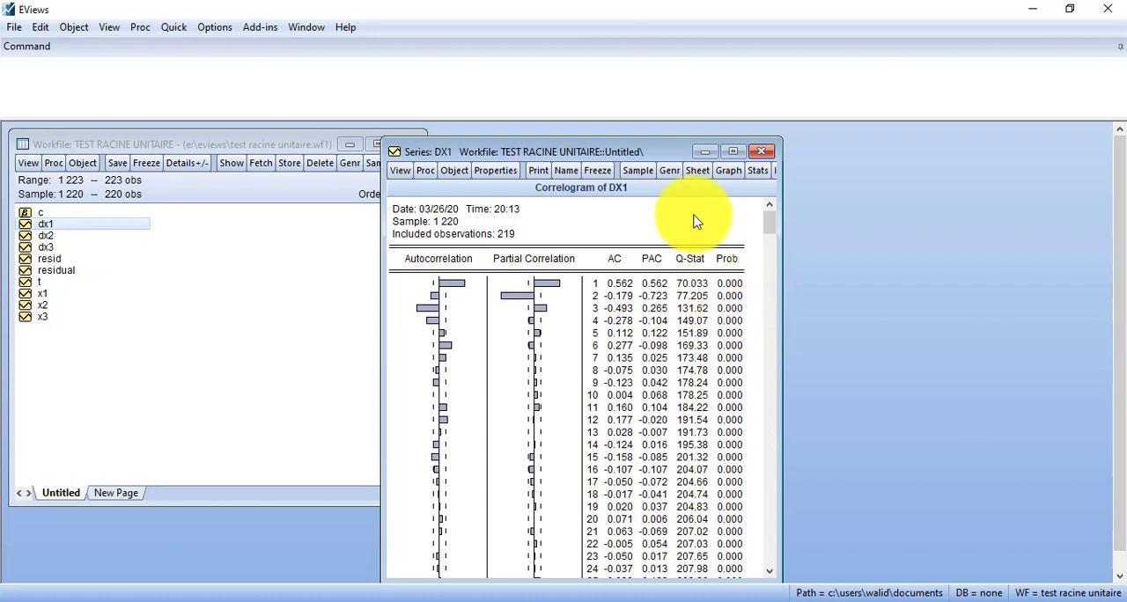
left_click_drag(640, 153, 734, 150)
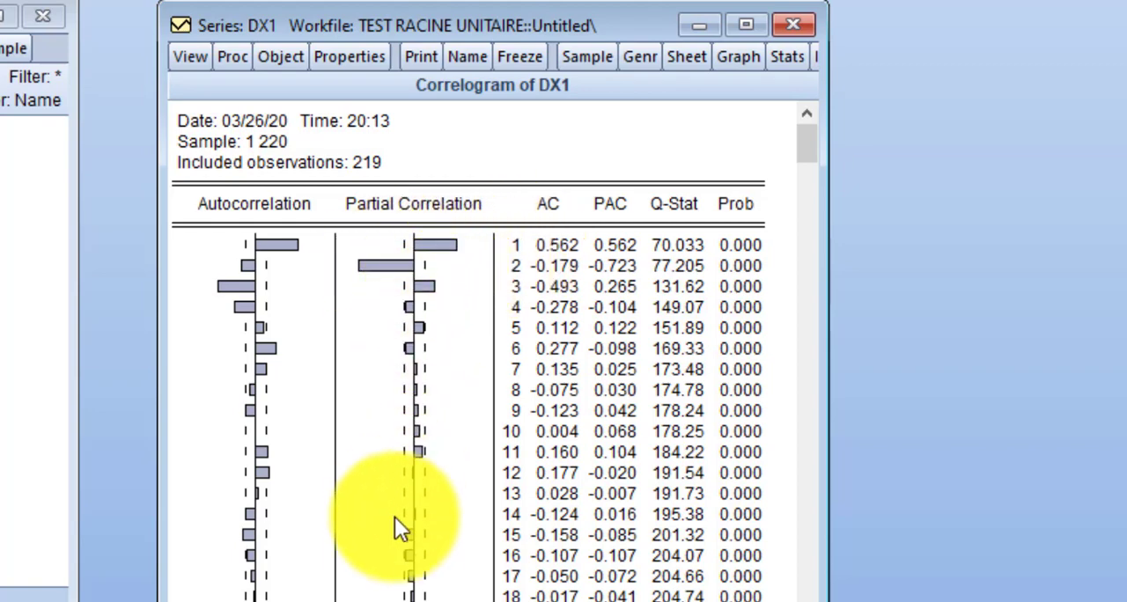
Step: Examine the partial correlation and autocorrelation bars of the DX1 correlogram to identify the lags outside the confidence bounds
scroll(419, 346, "down", 1)
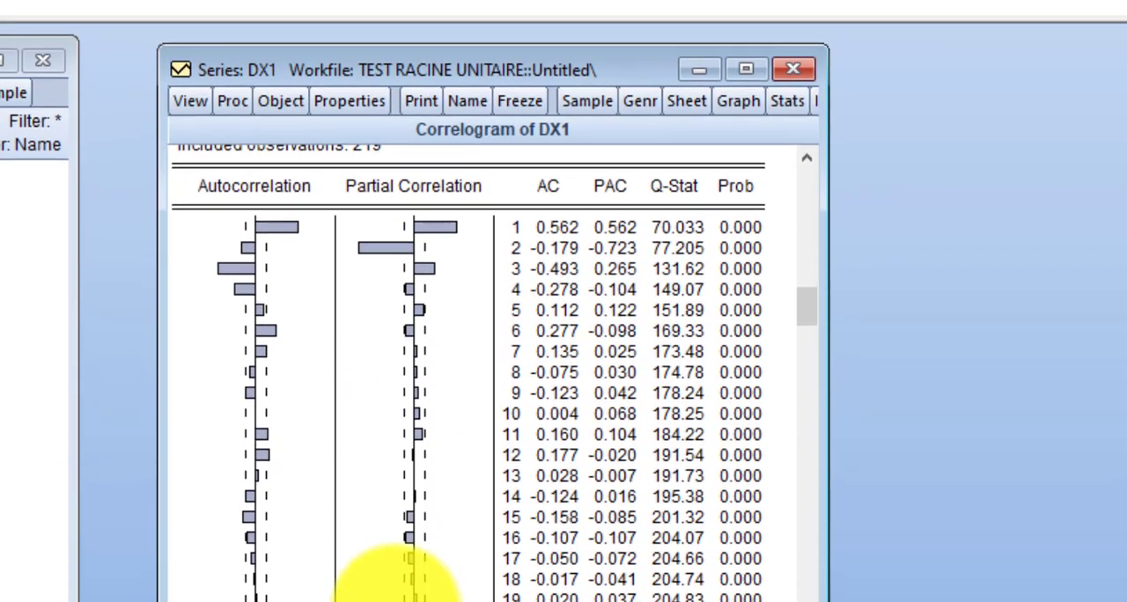
scroll(403, 399, "up", 1)
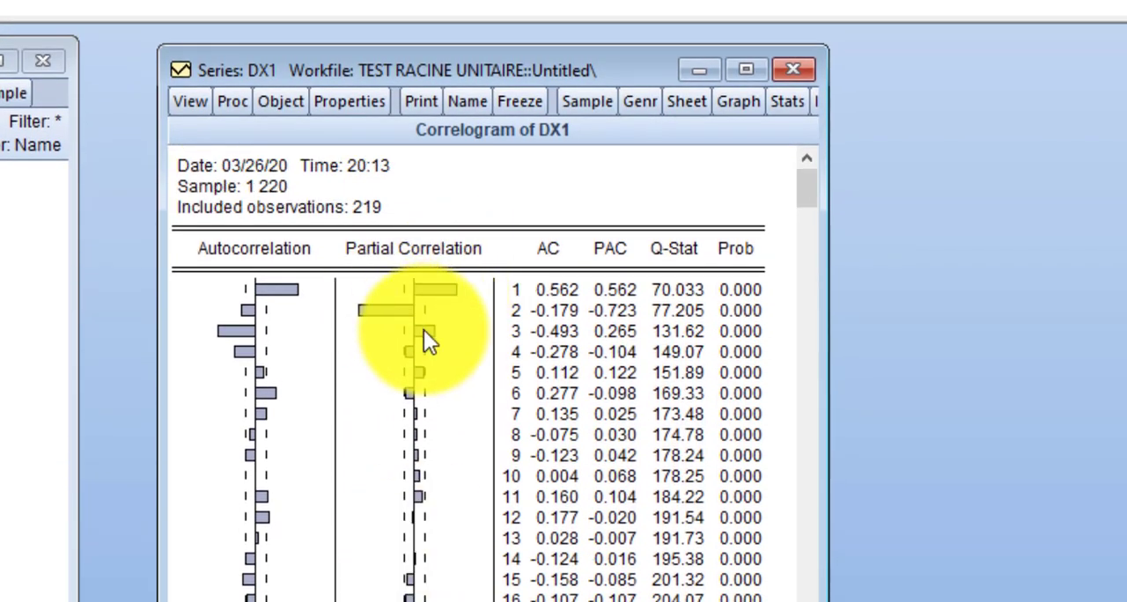
left_click(429, 292)
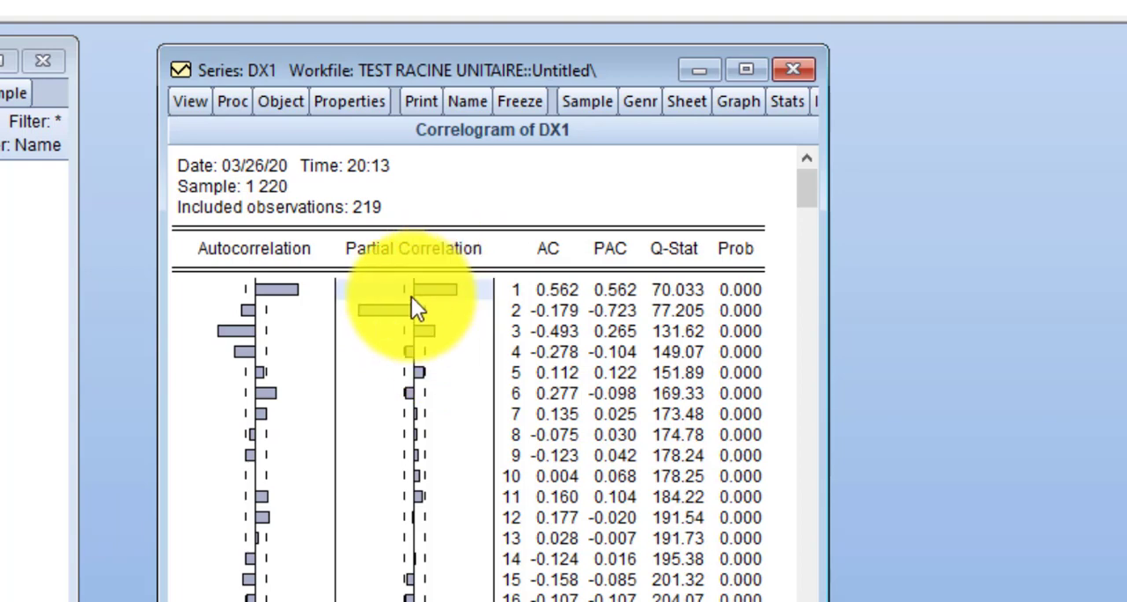
left_click(398, 308)
left_click(430, 330)
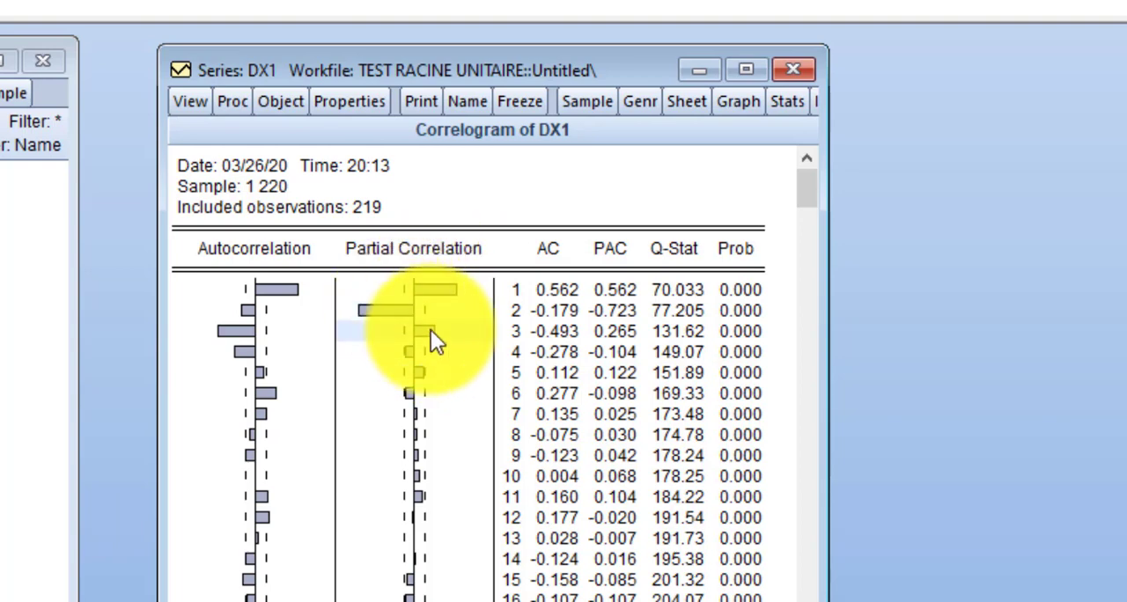
left_click(284, 287)
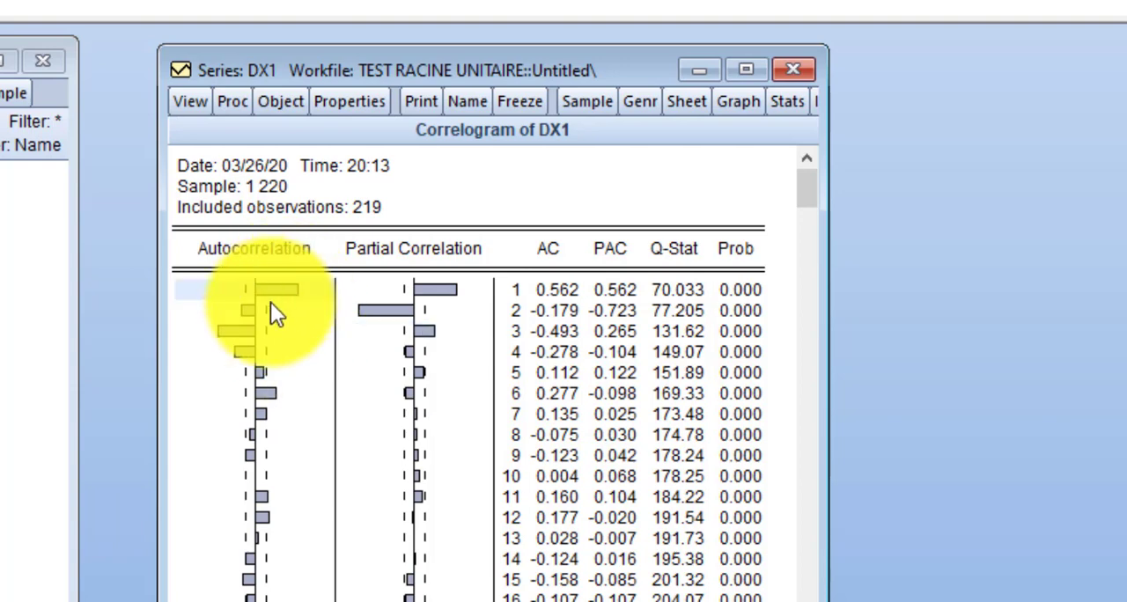
left_click(251, 313)
left_click(245, 329)
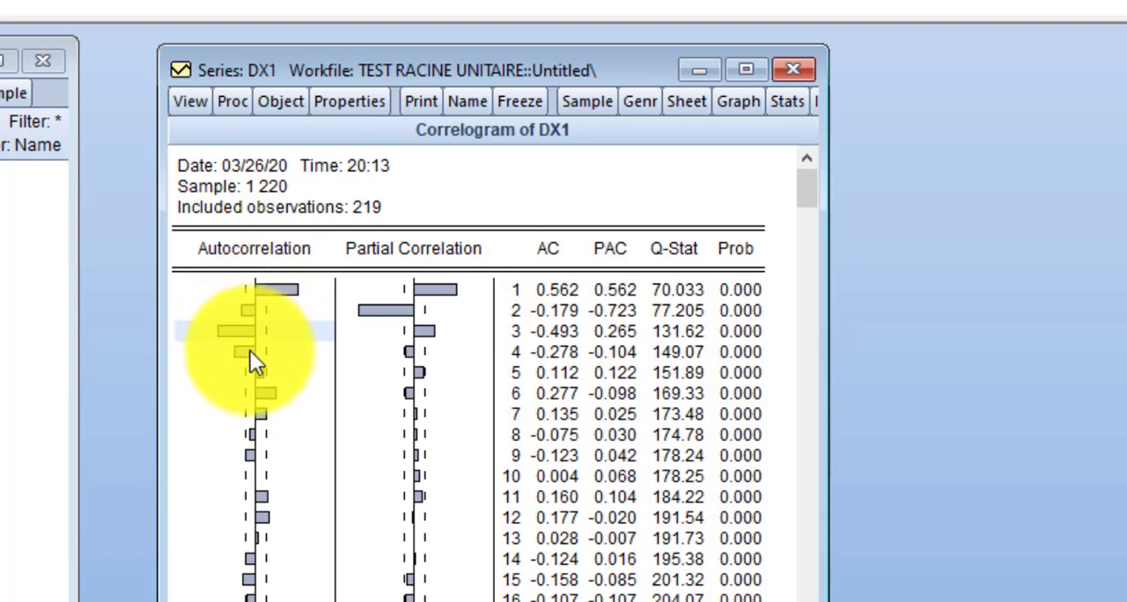
left_click(244, 351)
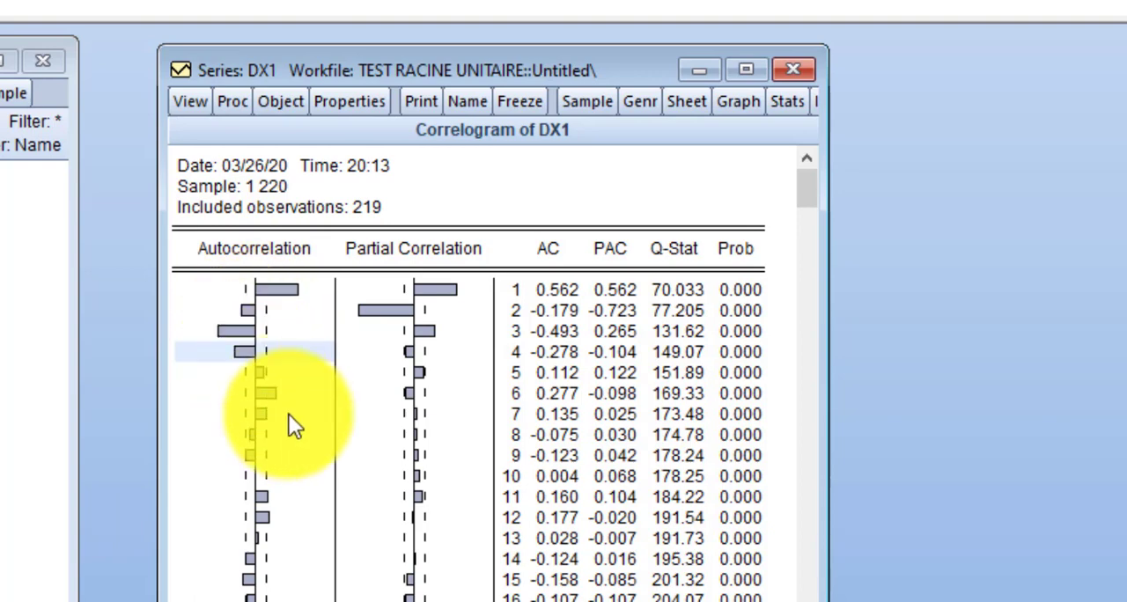
left_click(265, 392)
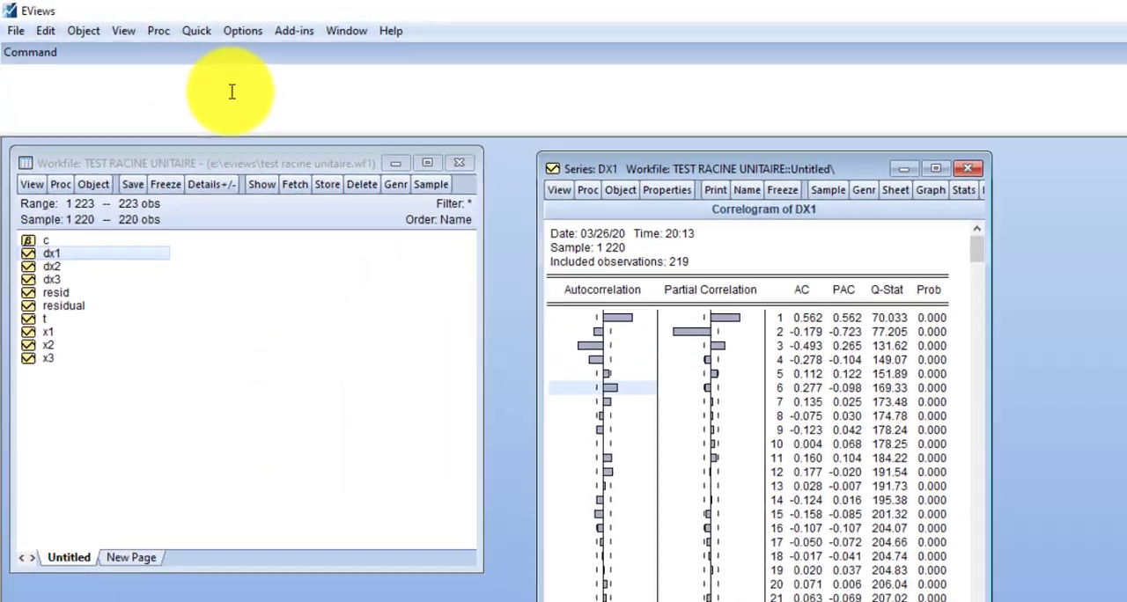
Step: Estimate an AR(1) model of DX1 with the command ls dx1 c ar(1) and move the output window into full view
type("ls dx1 c ar(1")
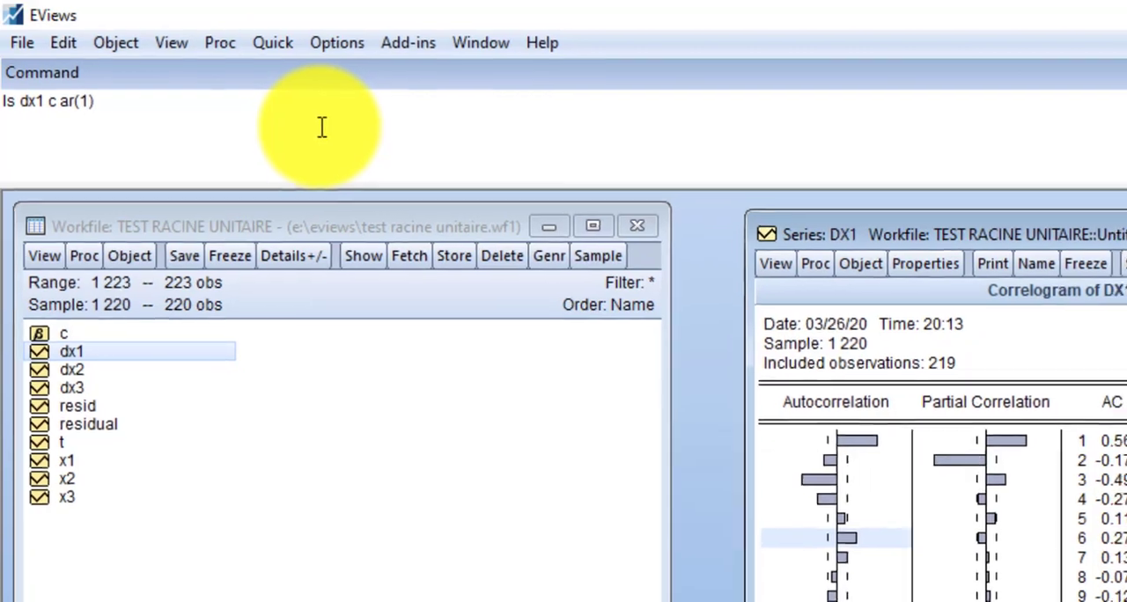
key("Return")
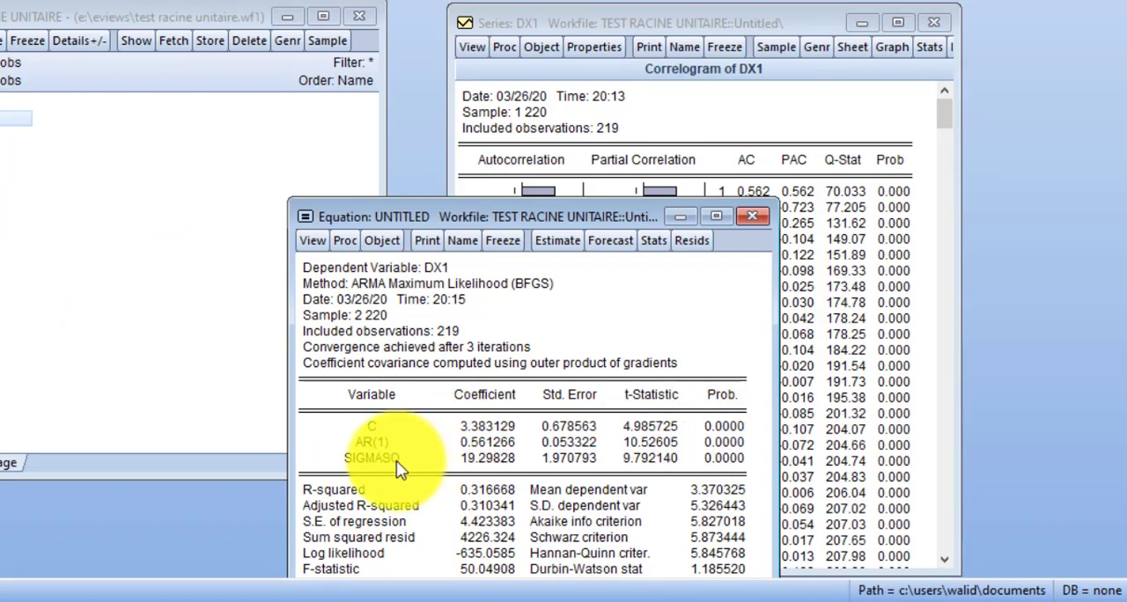
left_click_drag(407, 214, 393, 73)
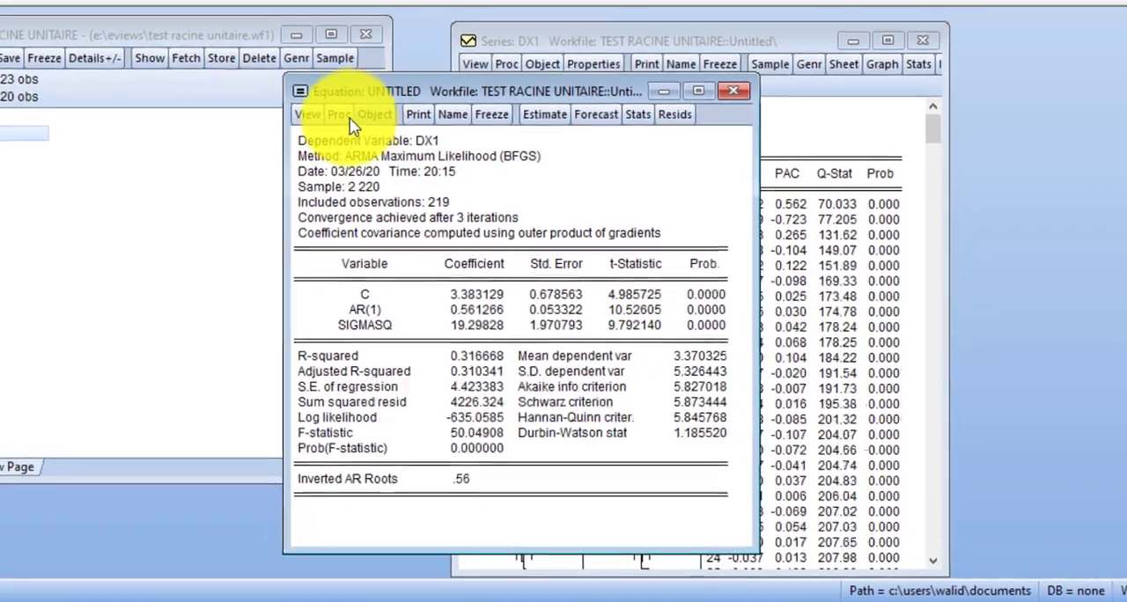
Step: Start a new equation estimation and enter the specification "ls dx1 c ar(1)" with the Least Squares method
left_click(331, 99)
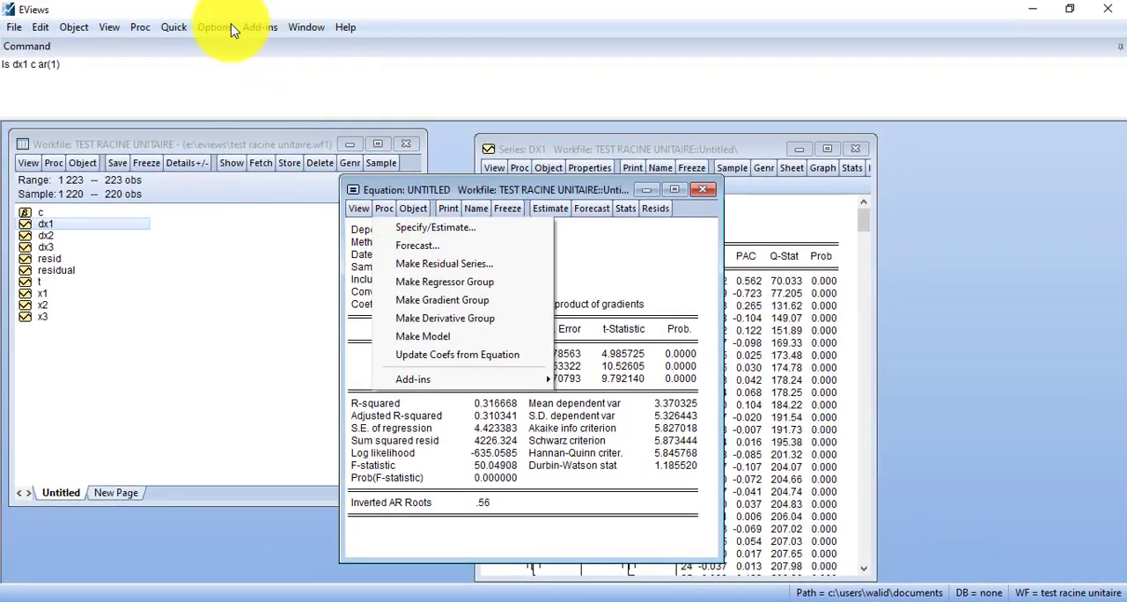
left_click(176, 27)
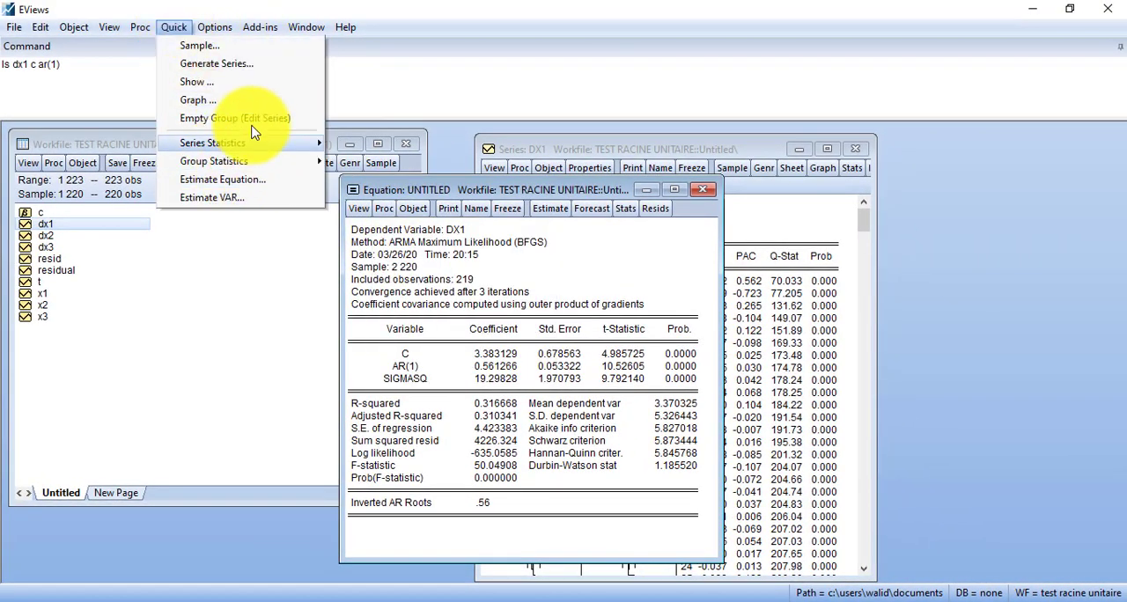
left_click(253, 181)
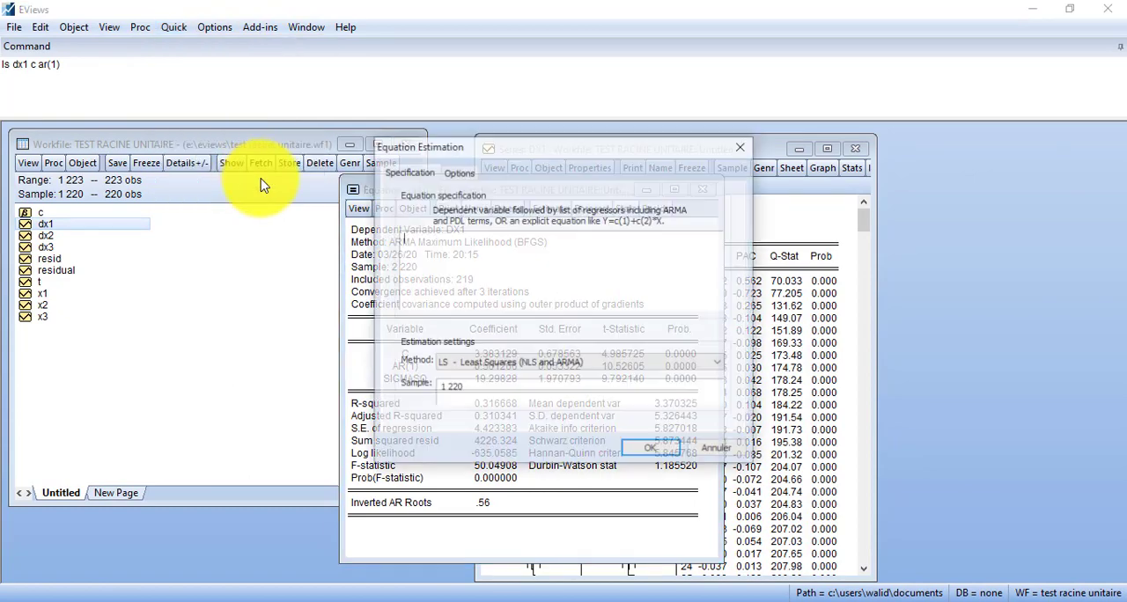
left_click(459, 172)
left_click(417, 173)
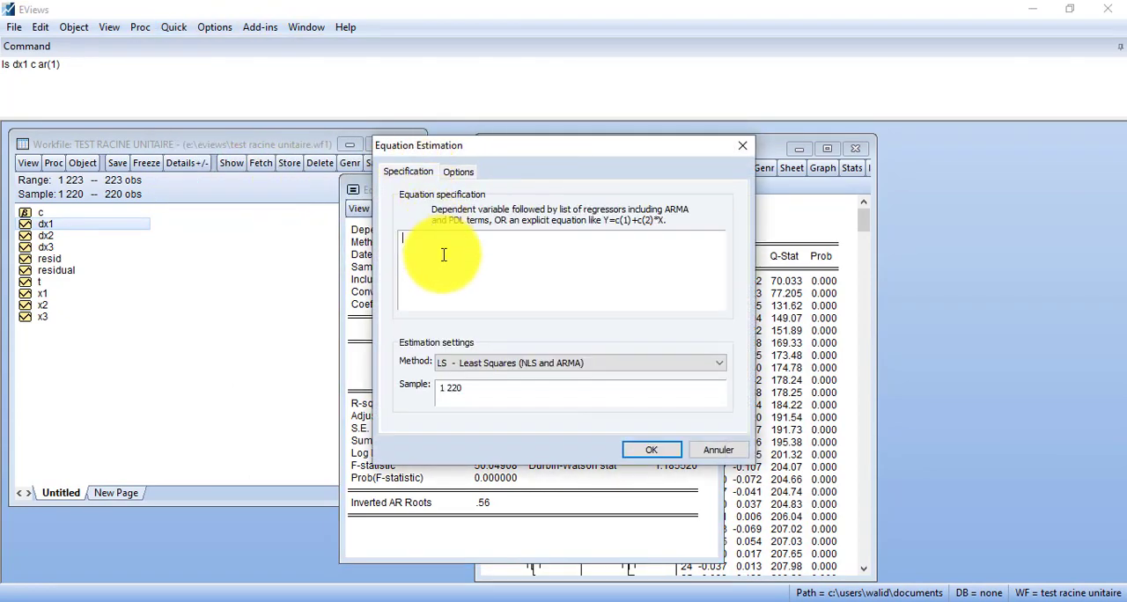
type("ls dx1 c ar(1")
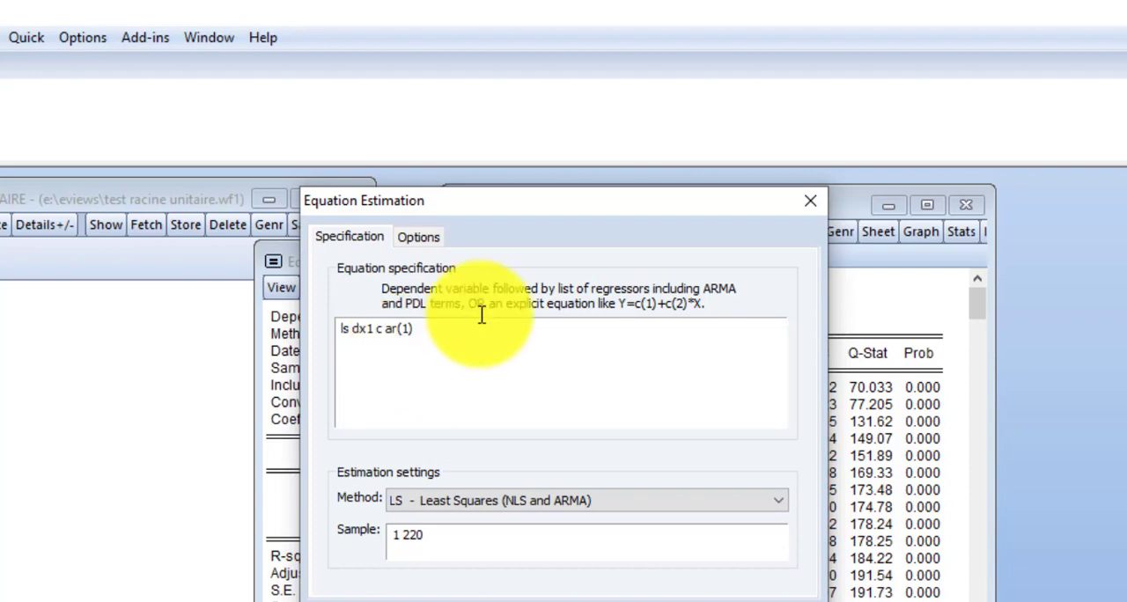
Step: Set the ARMA estimation method to CLS and try to run the estimation
left_click(431, 239)
left_click(749, 294)
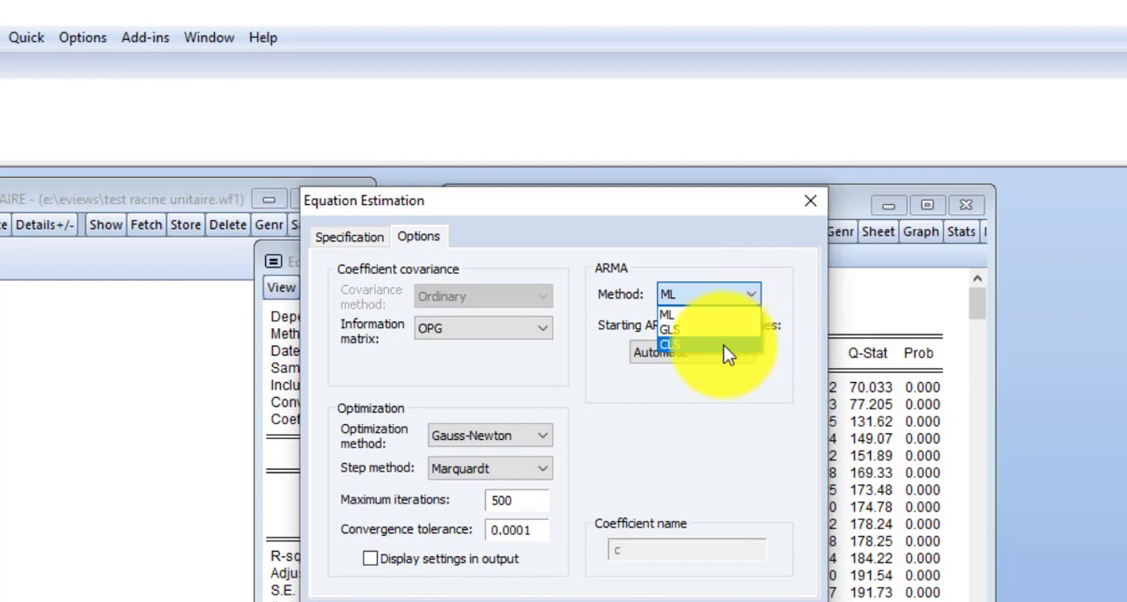
left_click(723, 345)
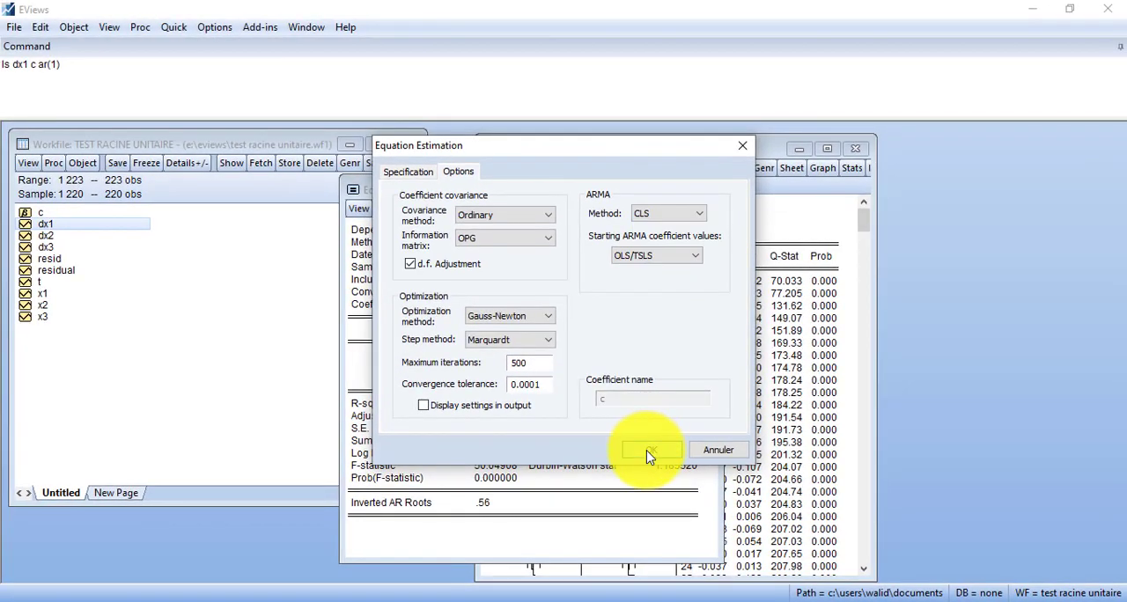
left_click(649, 453)
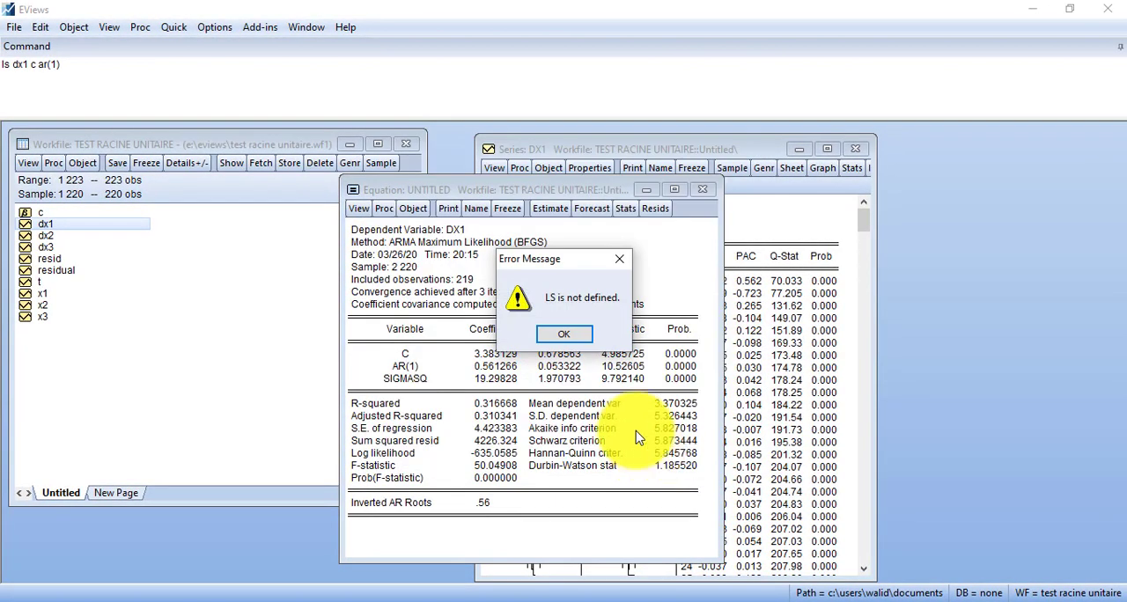
left_click(563, 334)
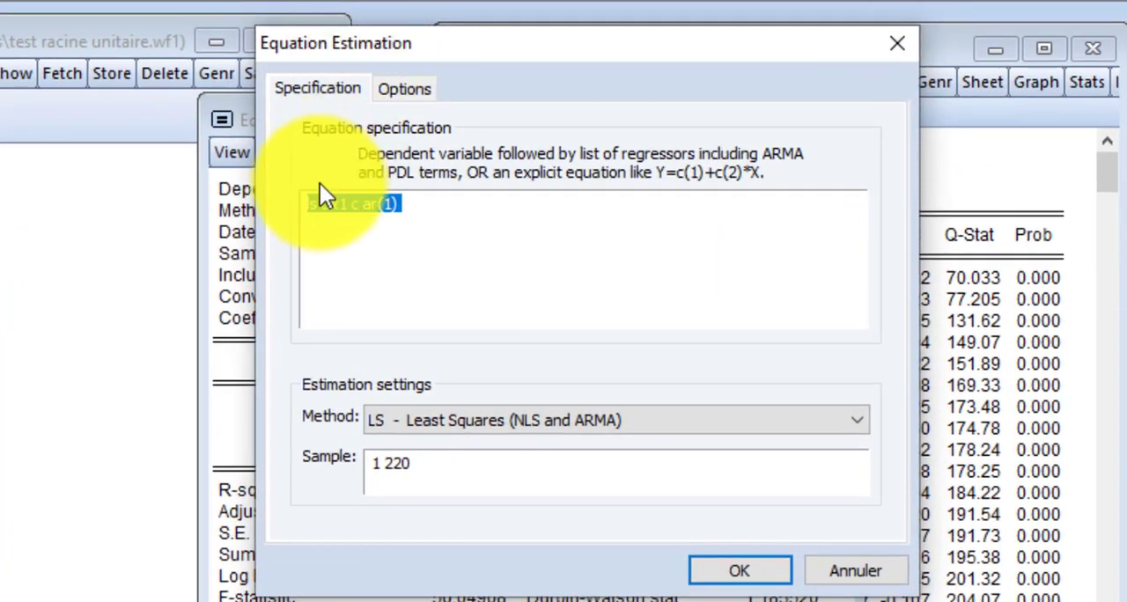
Step: Correct the equation specification to "dx1 c ar(1)", keep the ARMA method on CLS, and estimate it, replacing the untitled equation
left_click(380, 204)
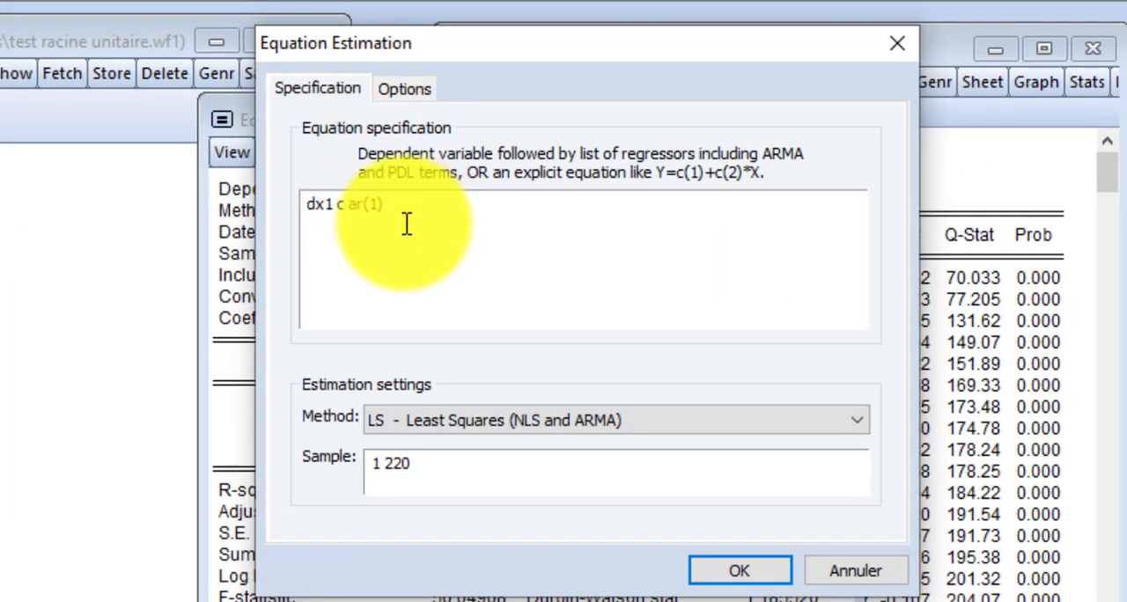
left_click(381, 86)
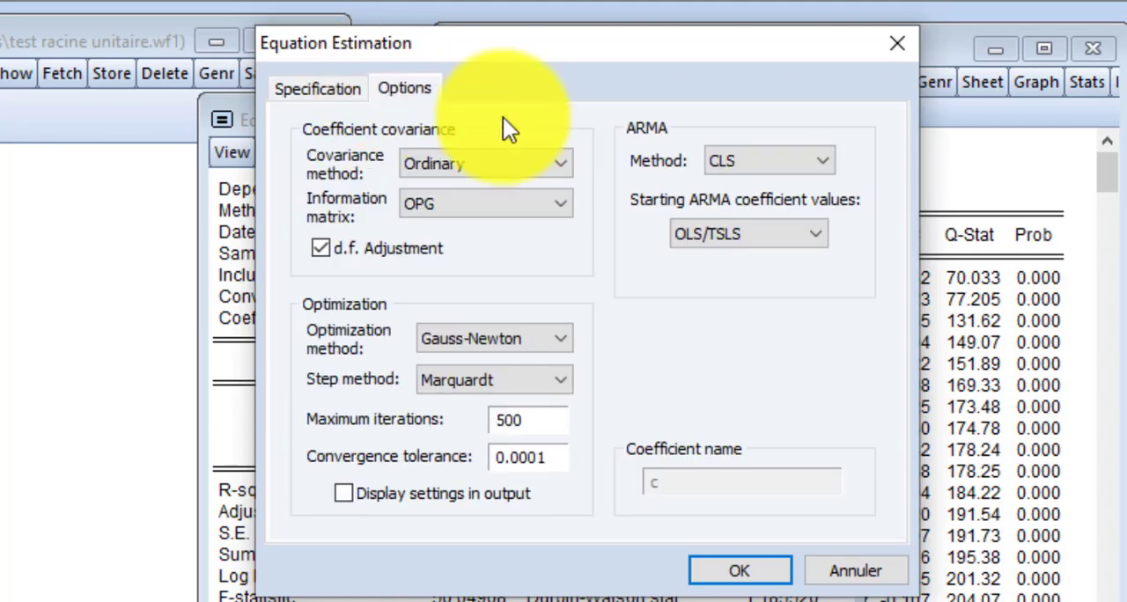
left_click(739, 161)
left_click(745, 222)
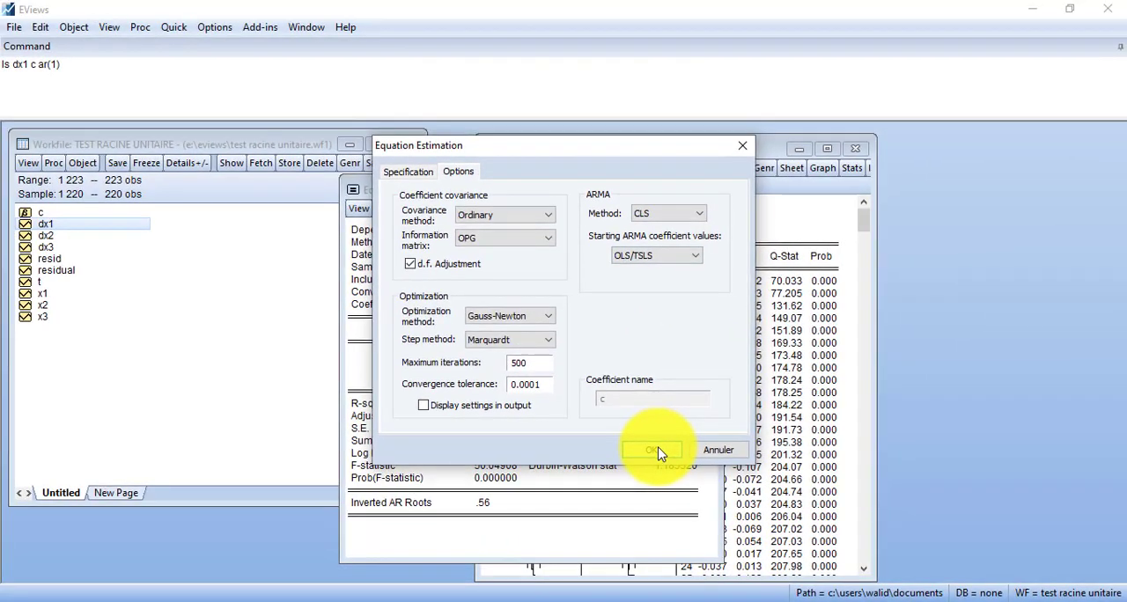
left_click(684, 494)
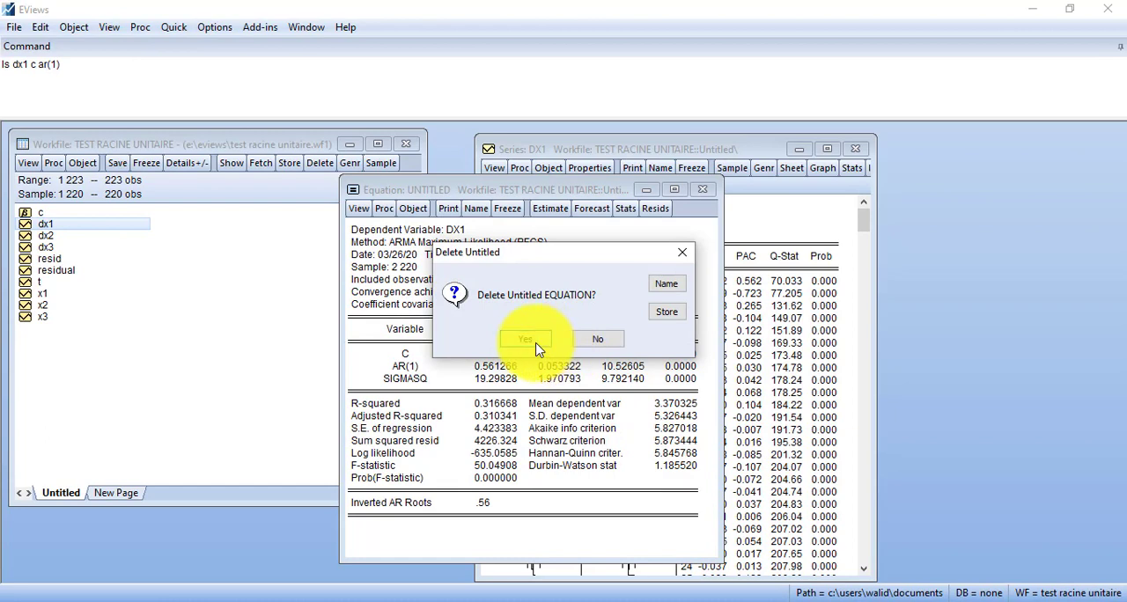
left_click(526, 341)
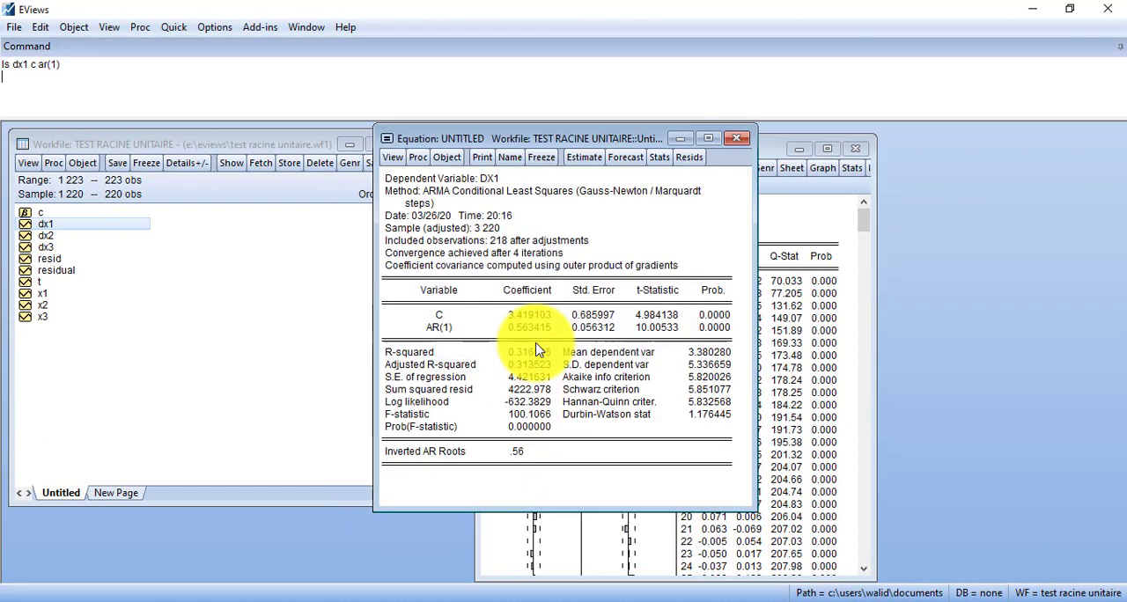
Step: Check the probabilities of C and AR(1) in the conditional least squares output and move the window clear of the correlogram
left_click(710, 319)
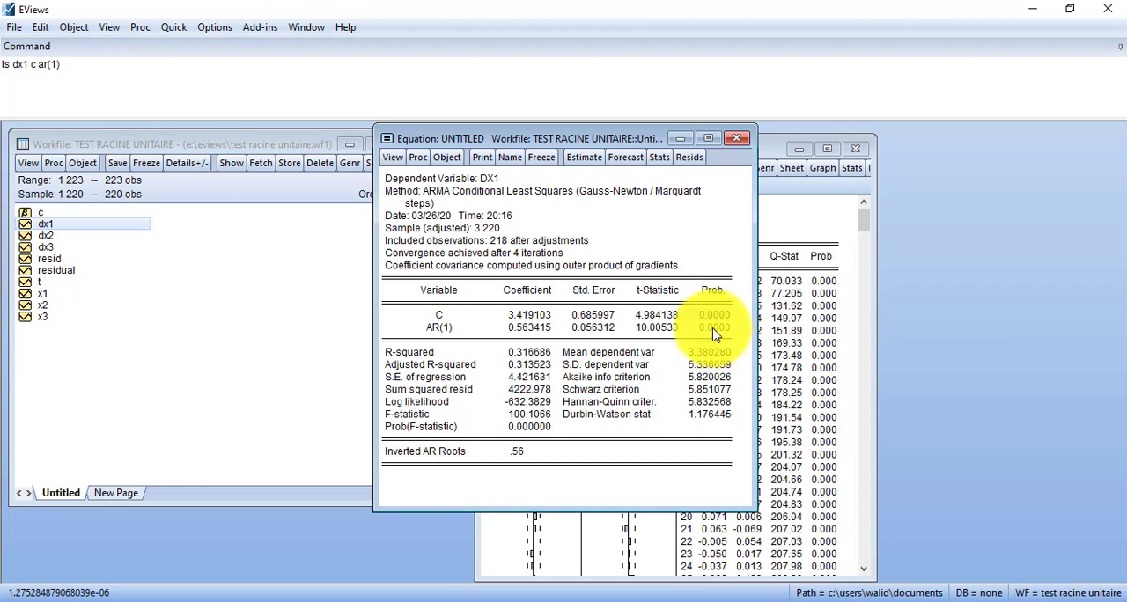
left_click(714, 329)
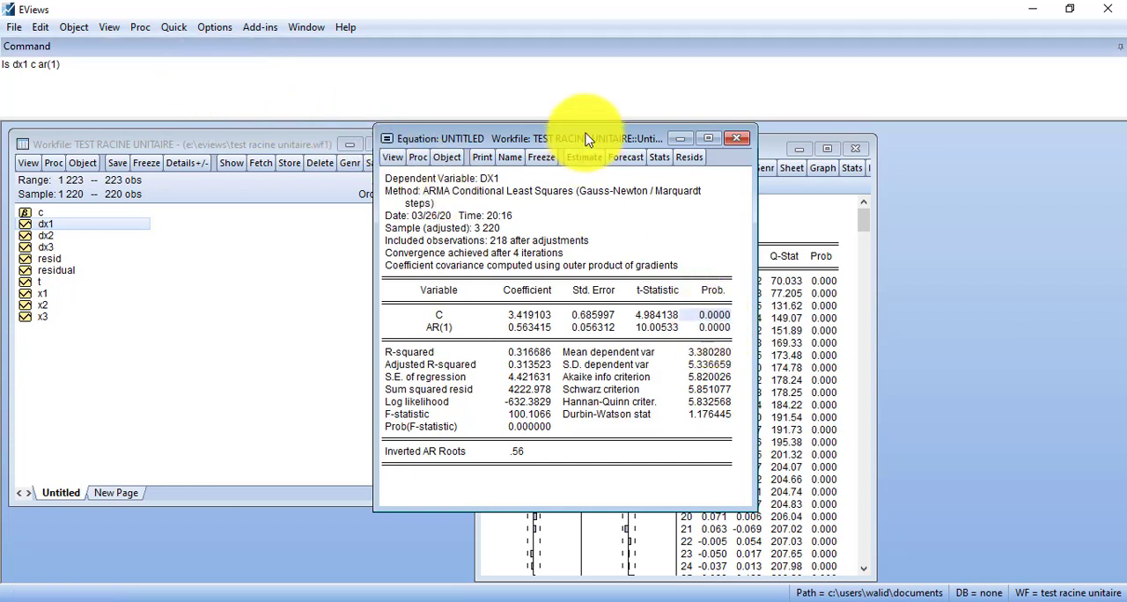
left_click_drag(585, 139, 254, 167)
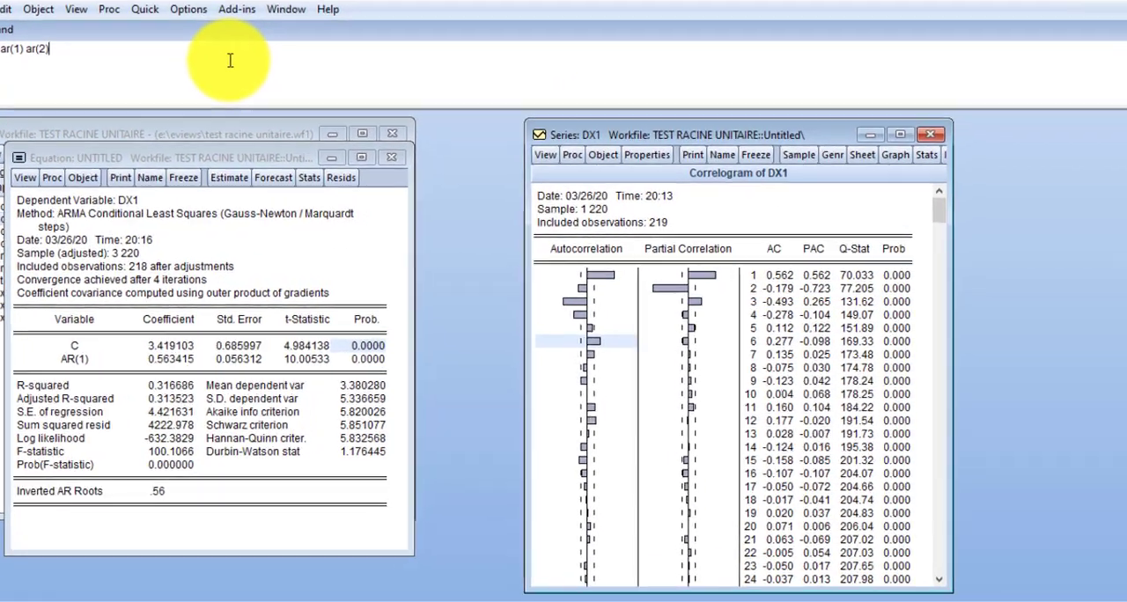
Step: Estimate DX1 with the command ls dx1 c ar(1) ar(2), and again with ar(3) added
key("Return")
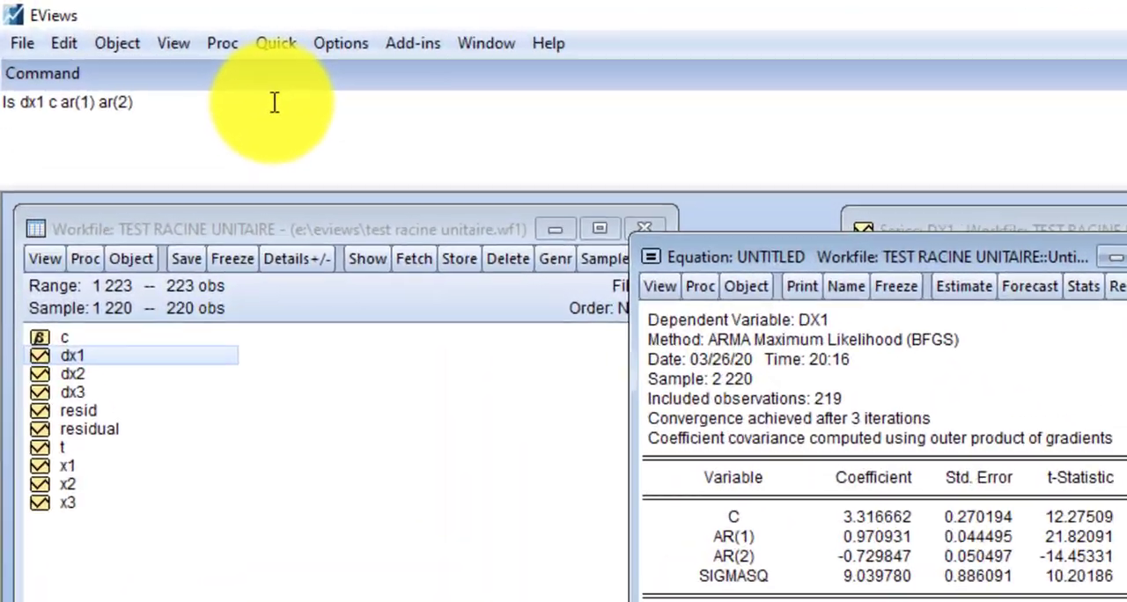
type("a")
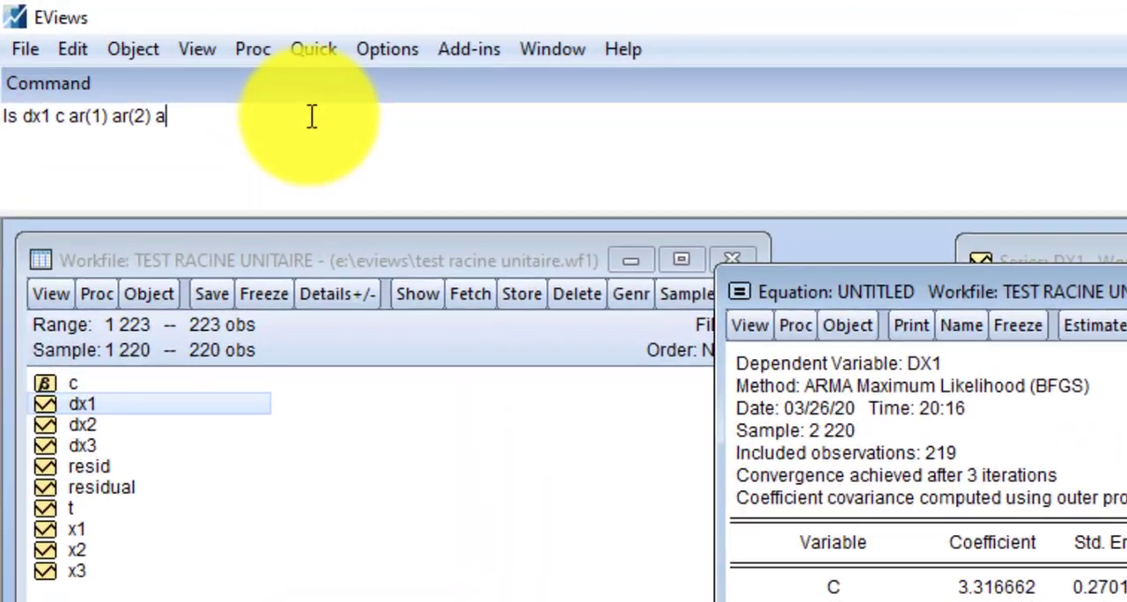
type("r(3à")
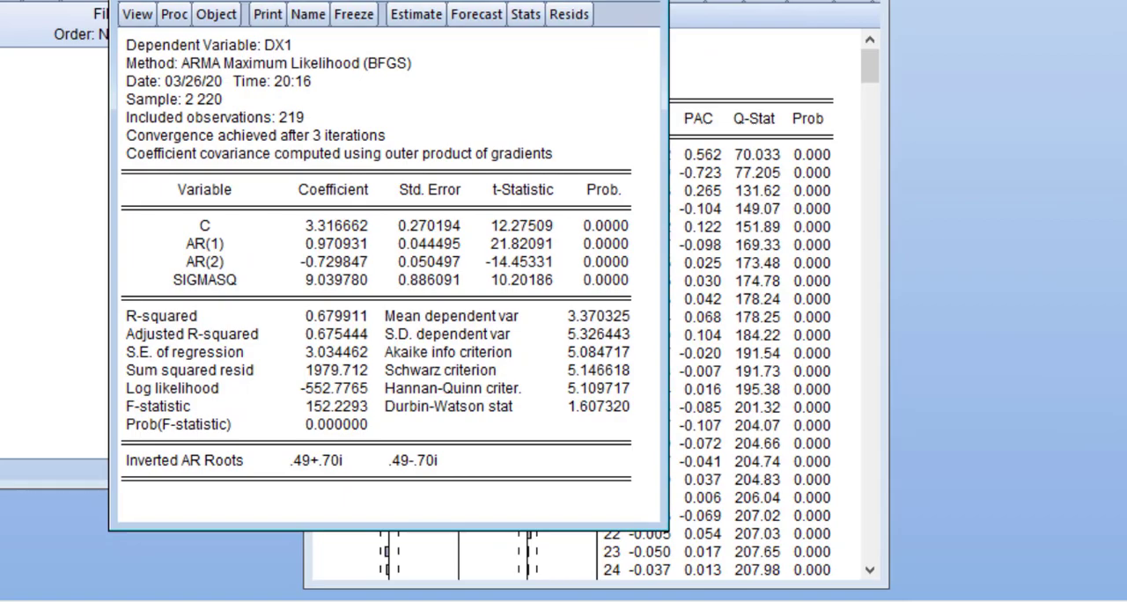
key("Return")
key("Return")
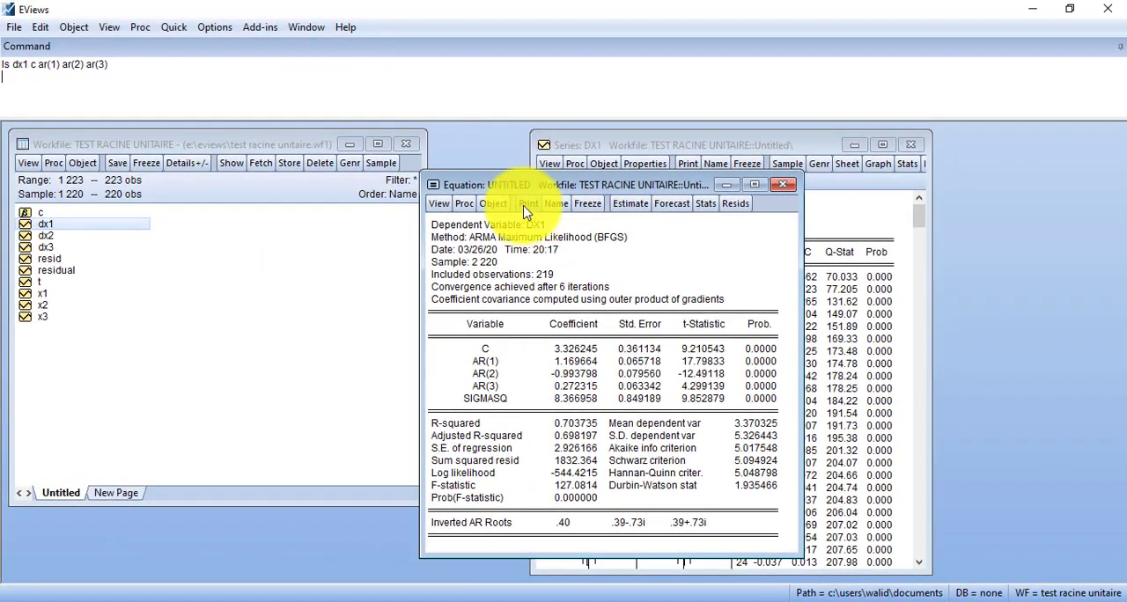
Step: Estimate DX1 with the command ls dx1 c ar(1) ar(2) ar(3) ma(1) and highlight the AR(3) row of the output
left_click_drag(520, 189, 473, 216)
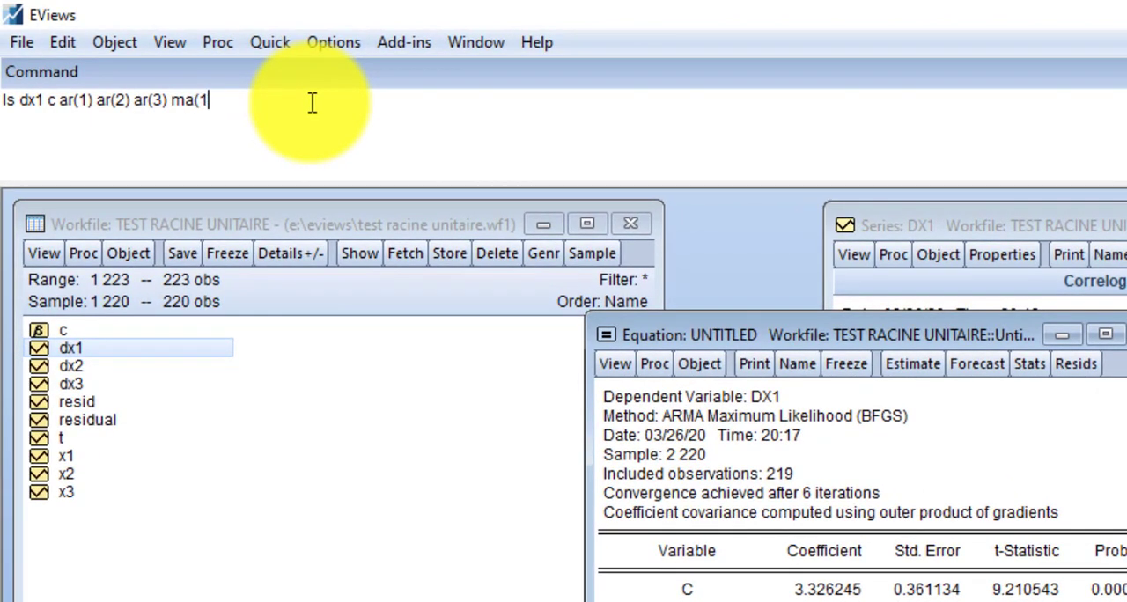
type(")")
key("Return")
key("Return")
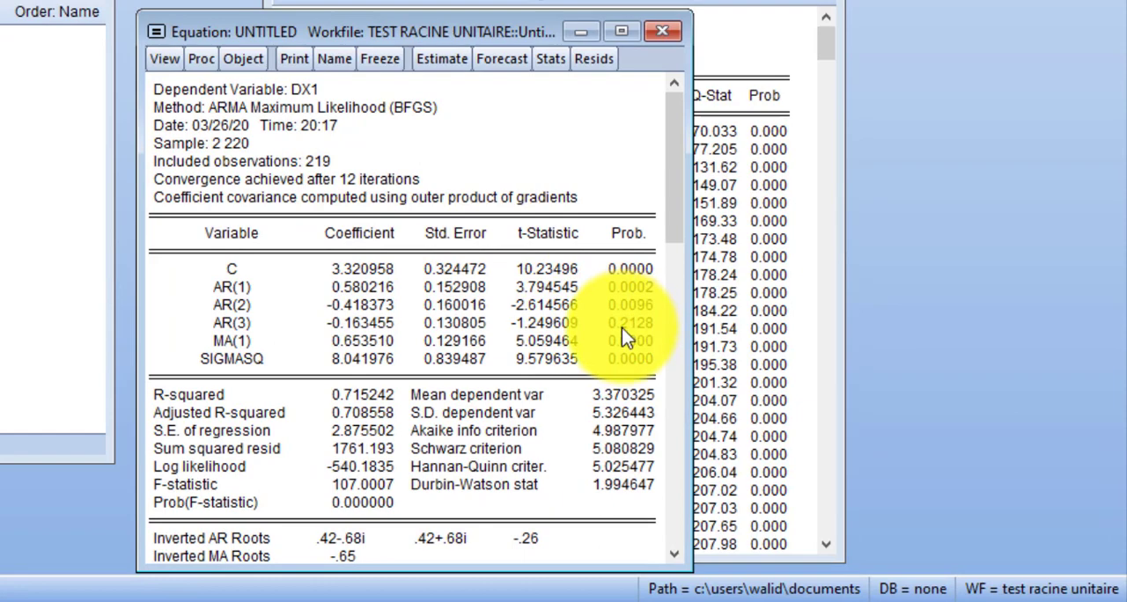
left_click_drag(622, 323, 240, 324)
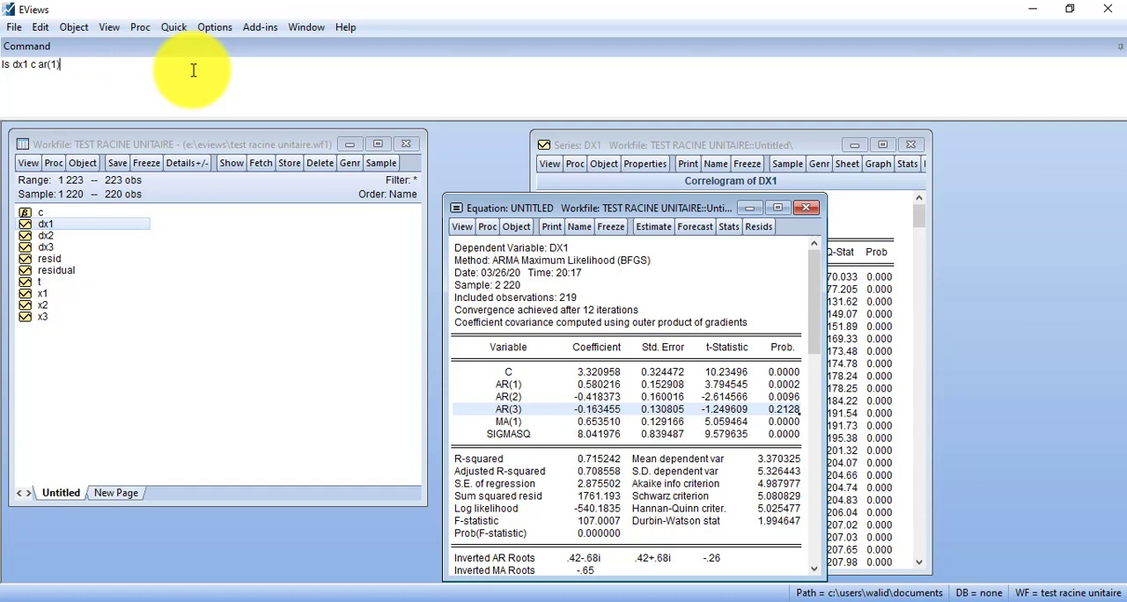
Step: Leave the slide show of candidate ARMA models and estimate DX1 with the command ls dx1 c ar(1)
key("Return")
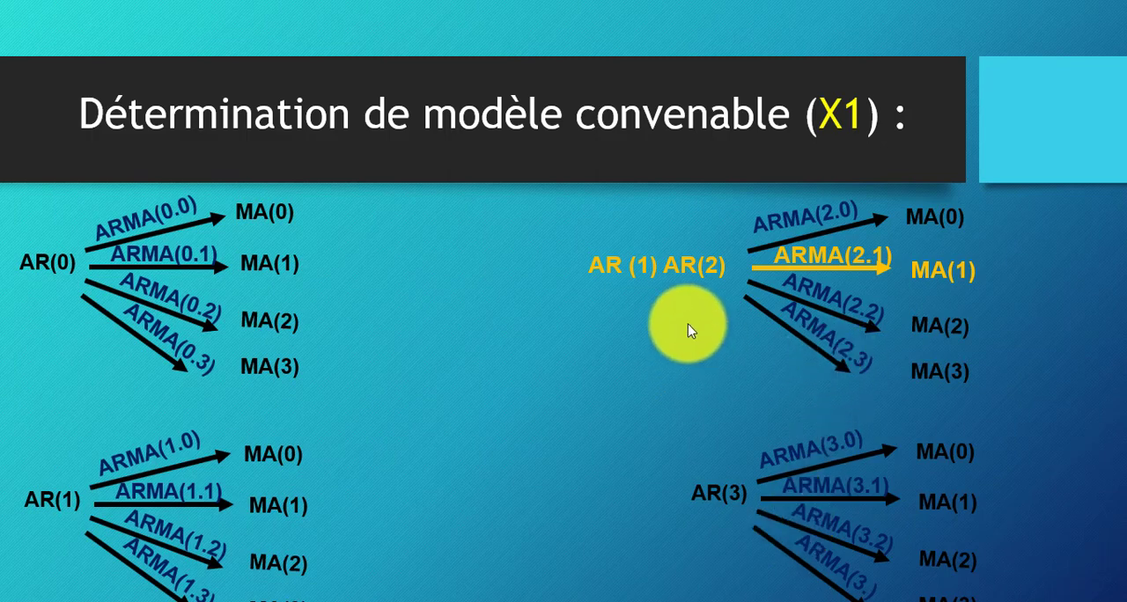
key("Escape")
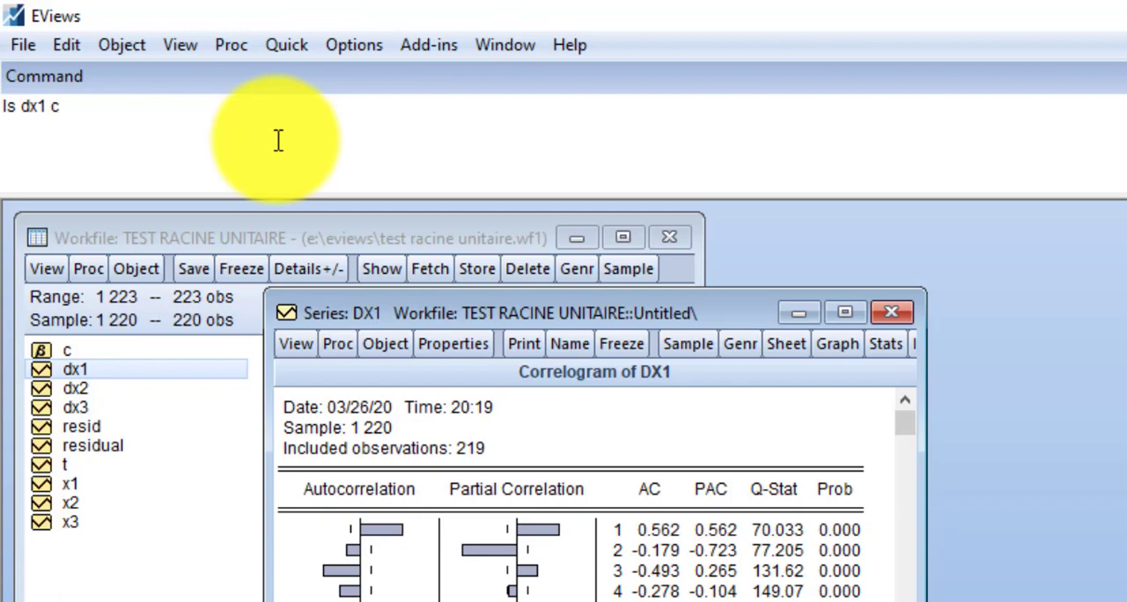
type("(1)")
key("Return")
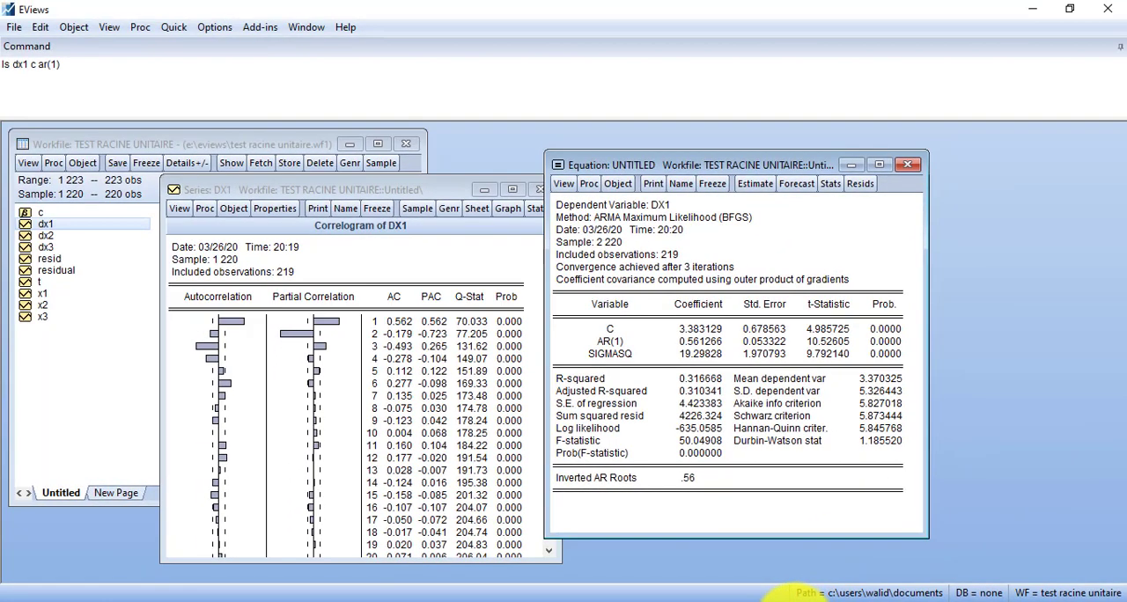
Step: Switch to PowerPoint and present slide 14, "Tableau Des choix", to review the AIC, SIC and R^2 of the candidate models
left_click(775, 595)
left_click(83, 485)
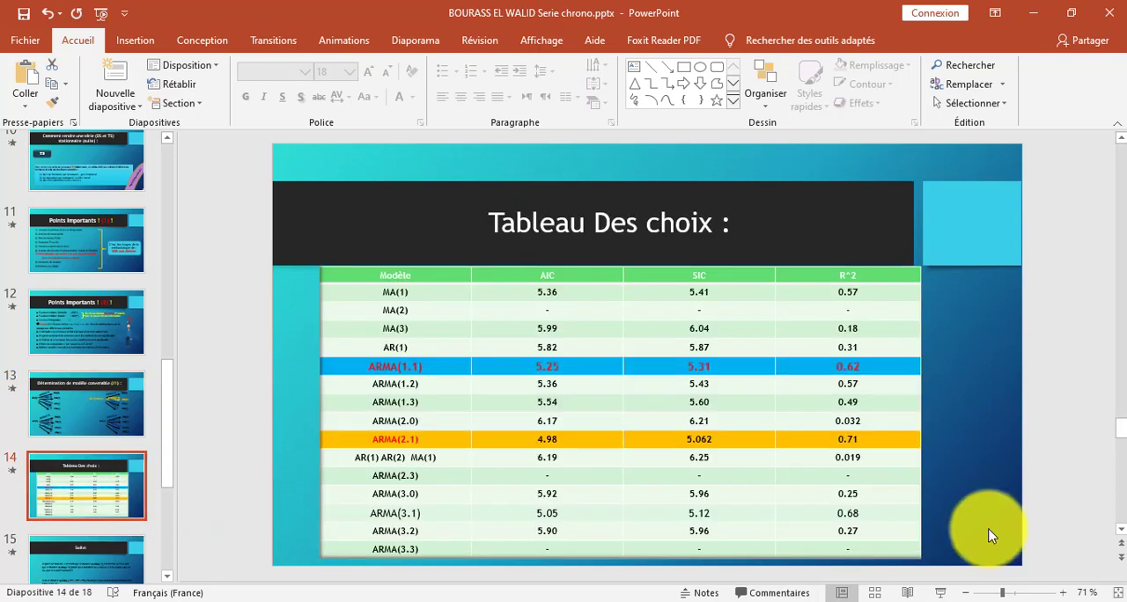
left_click(948, 595)
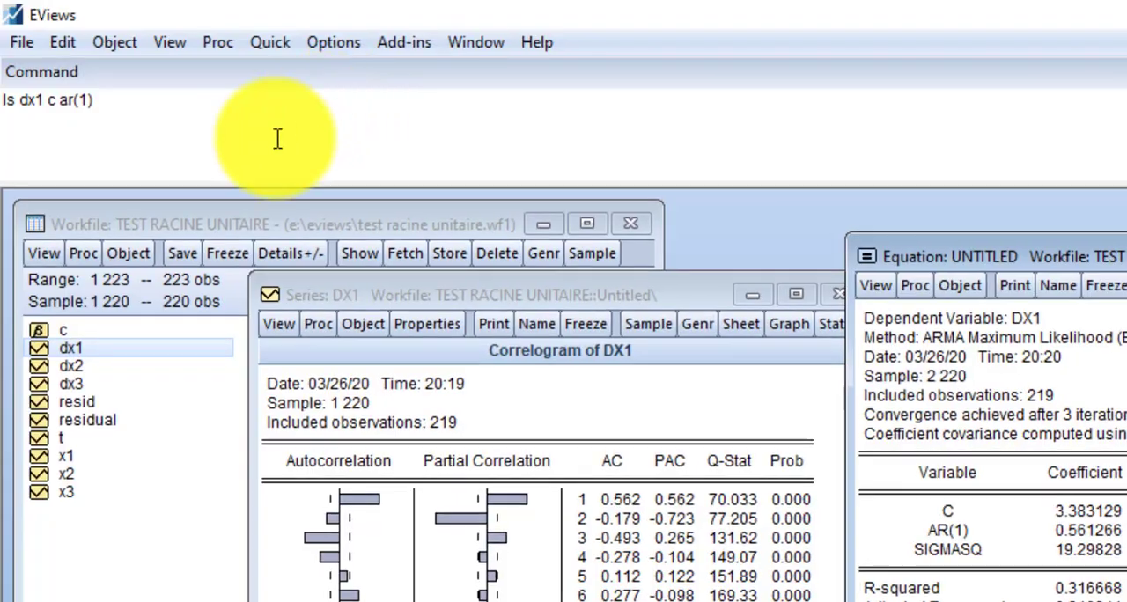
Step: Estimate DX1 with the command ls dx1 c ma(2) in EViews and check the probability of the MA(2) term
left_click(244, 150)
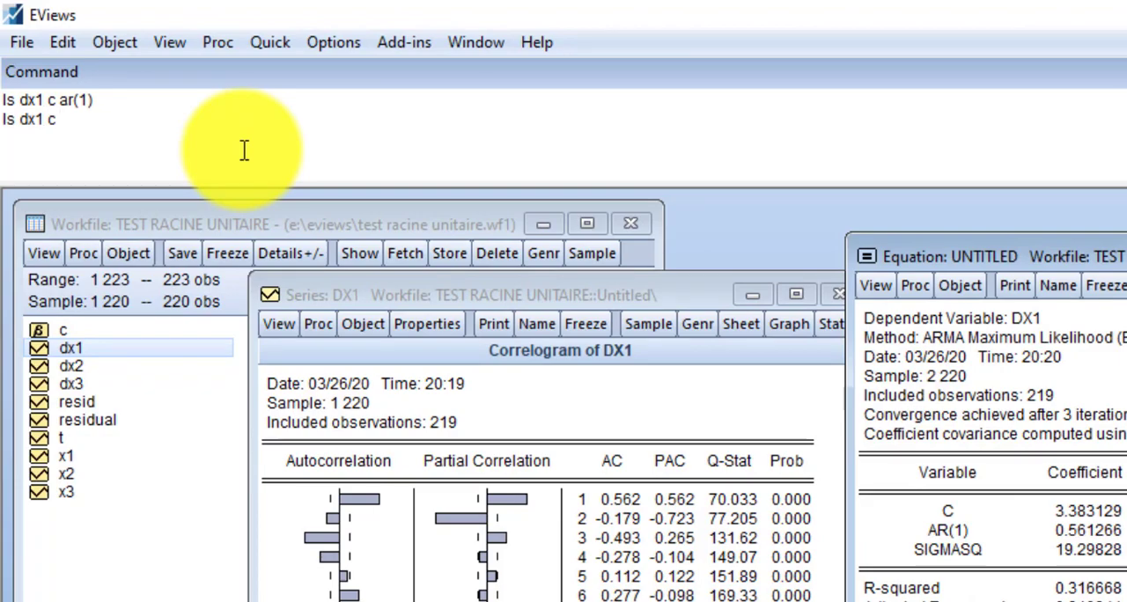
type("ls dx1 c ma(2)")
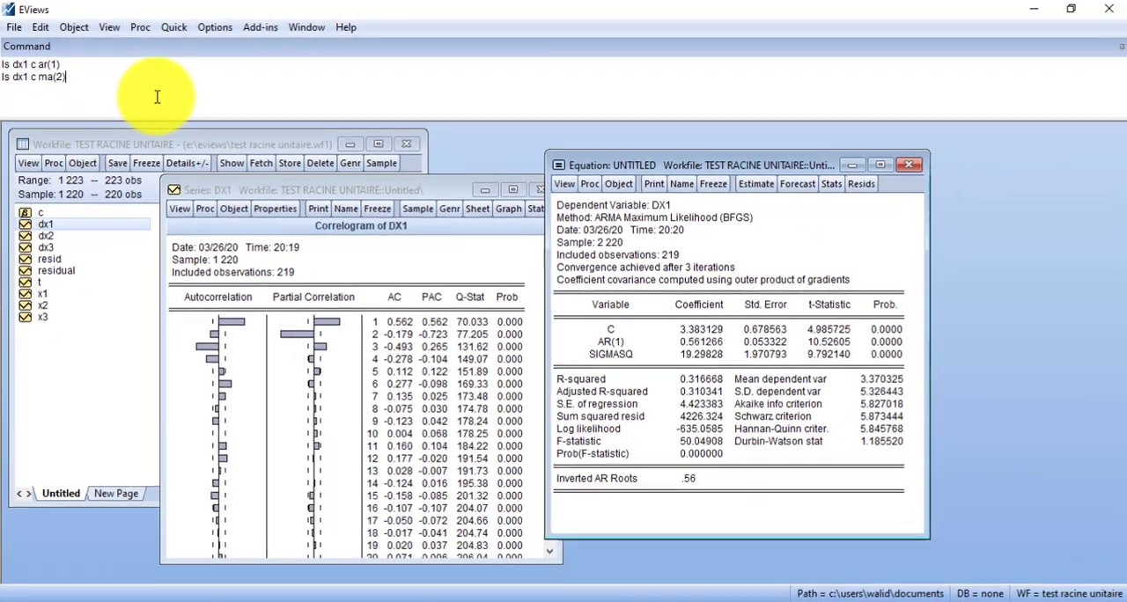
key("Return")
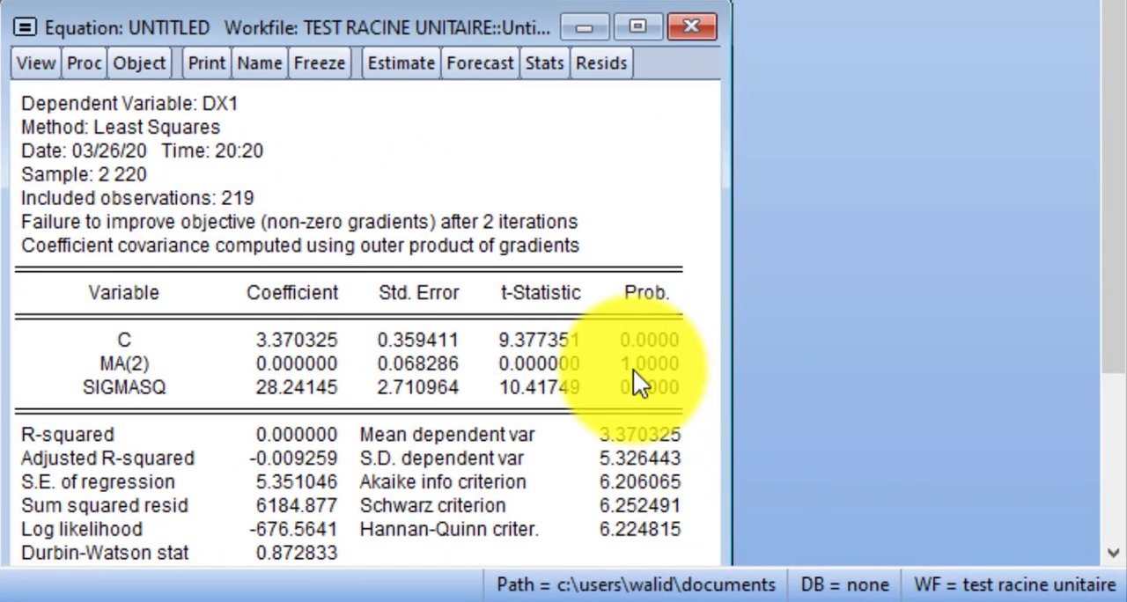
left_click(652, 361)
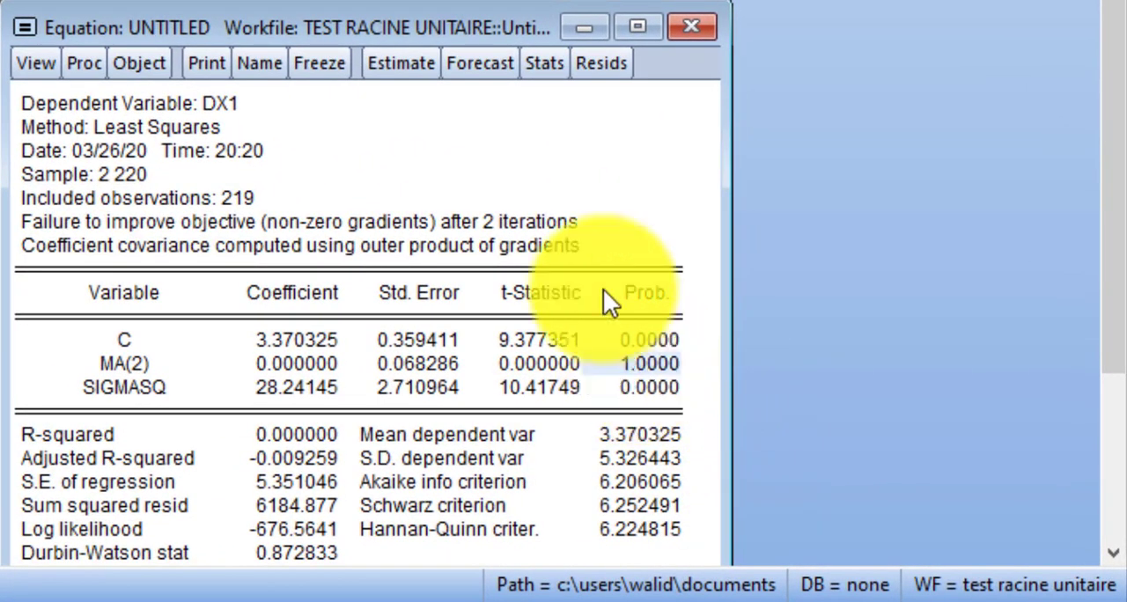
left_click_drag(475, 32, 492, 0)
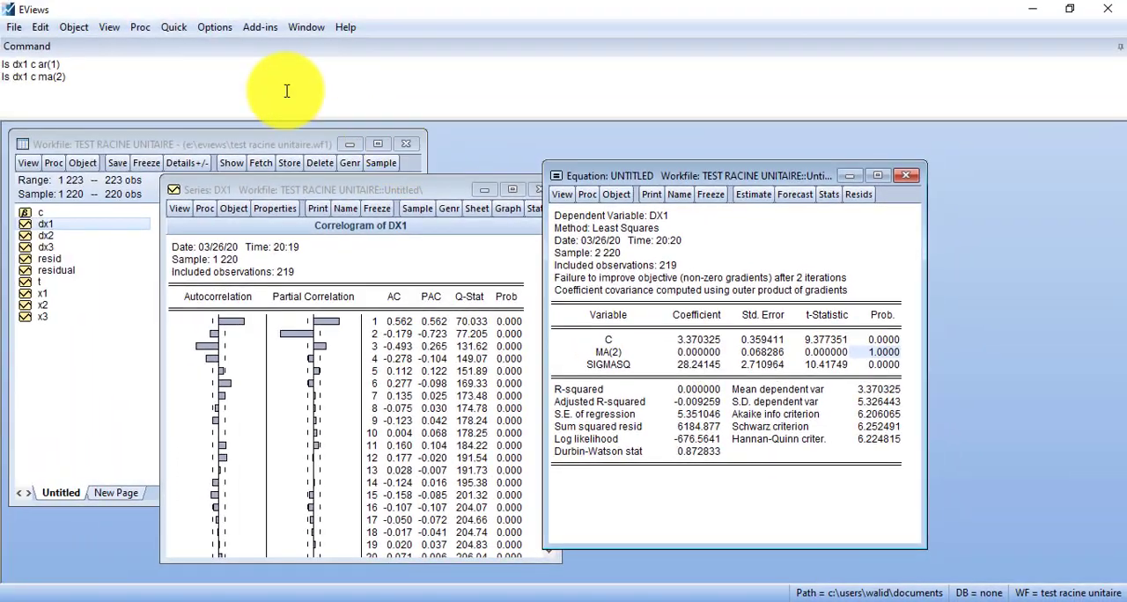
Step: Replace the earlier commands with ls dx1 c ar(1) ar(2) ma(1) and run the estimation
left_click_drag(80, 79, 2, 60)
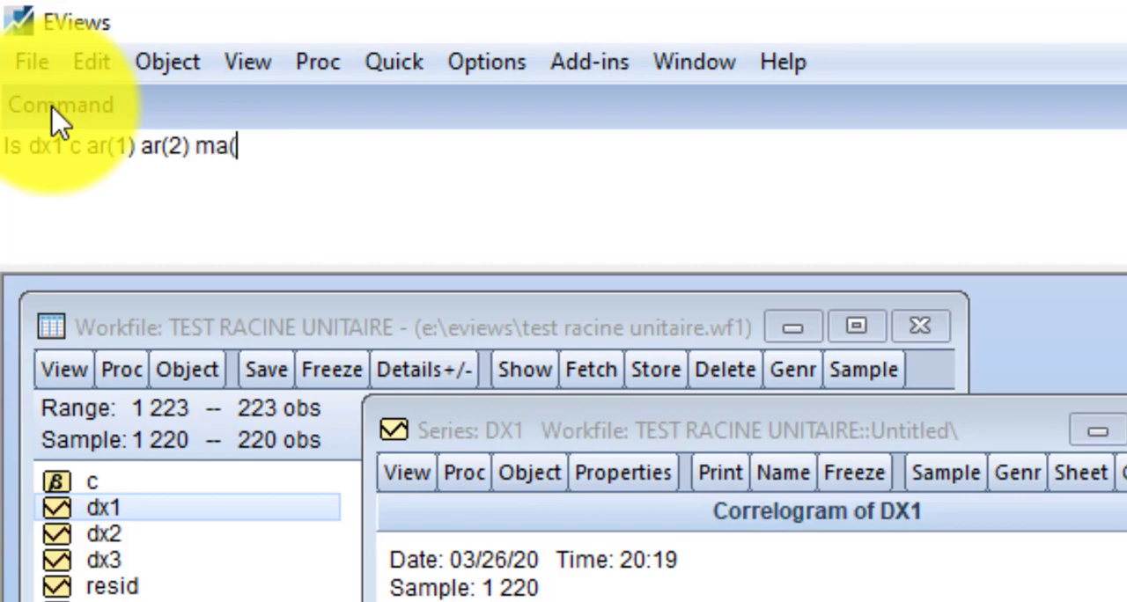
type("1)")
key("Return")
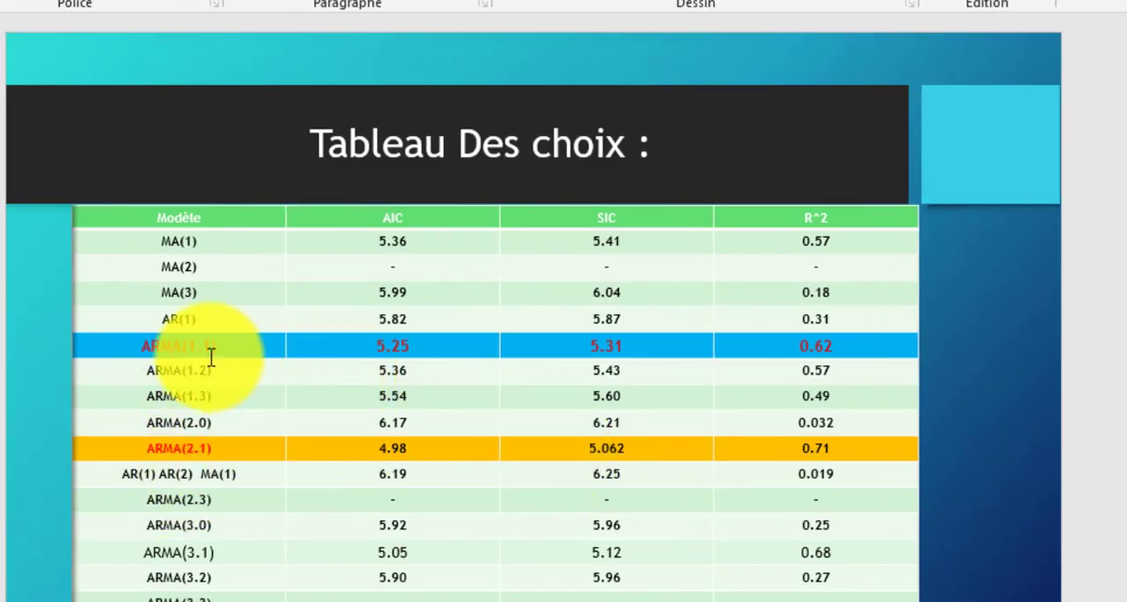
Step: Compare the R-squared, Akaike and Schwarz values of the ar(1) ar(2) ma(1) output with the ARMA(2.1) row of the "Tableau Des choix" slide
left_click_drag(796, 448, 823, 449)
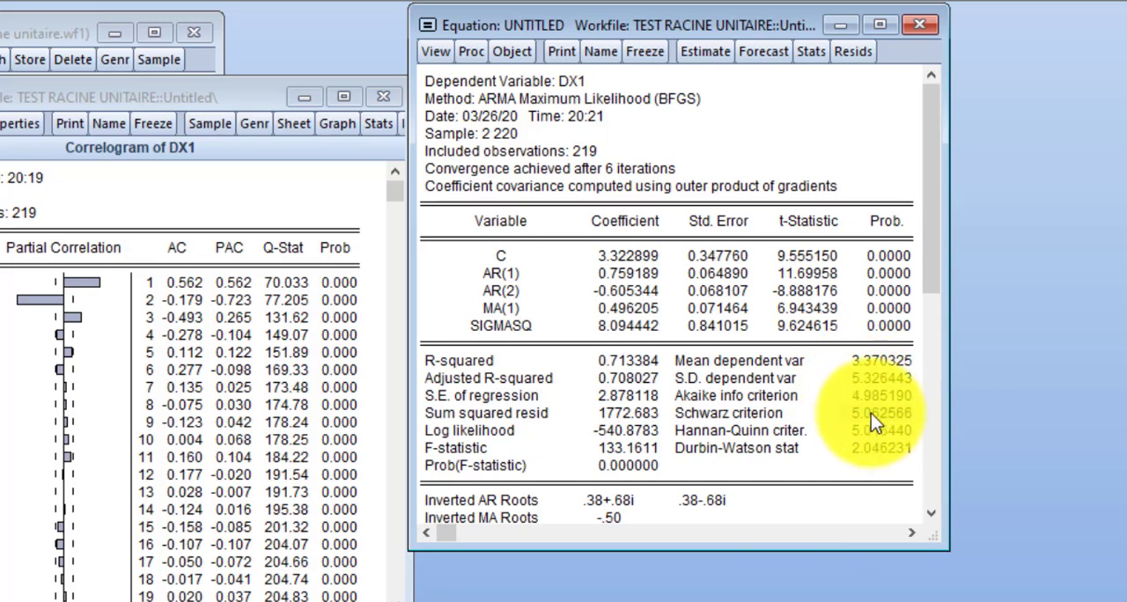
left_click(872, 416)
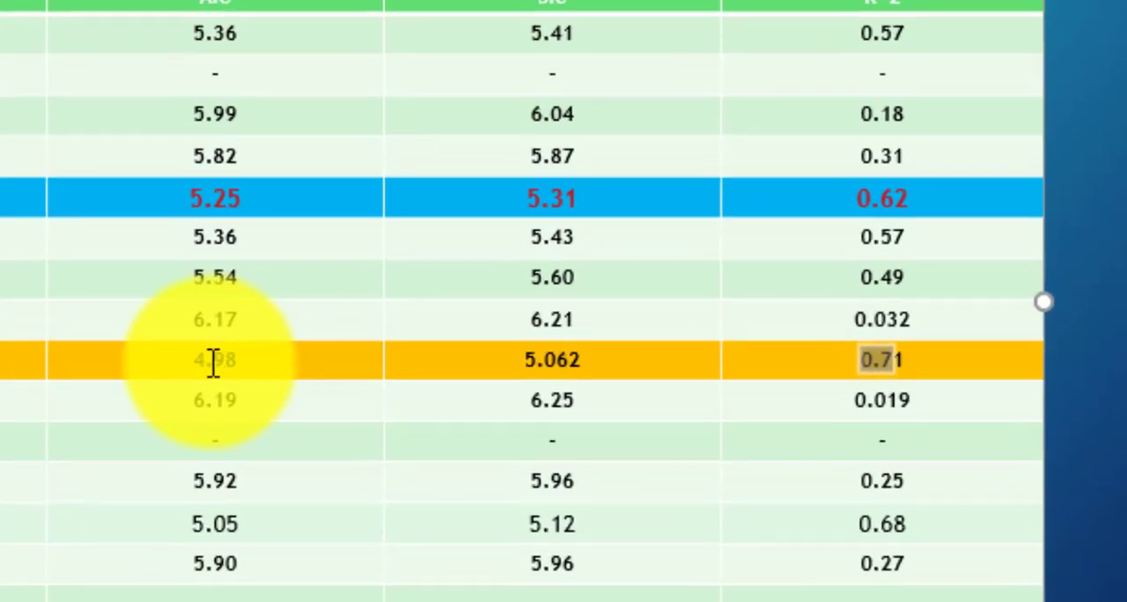
double_click(215, 361)
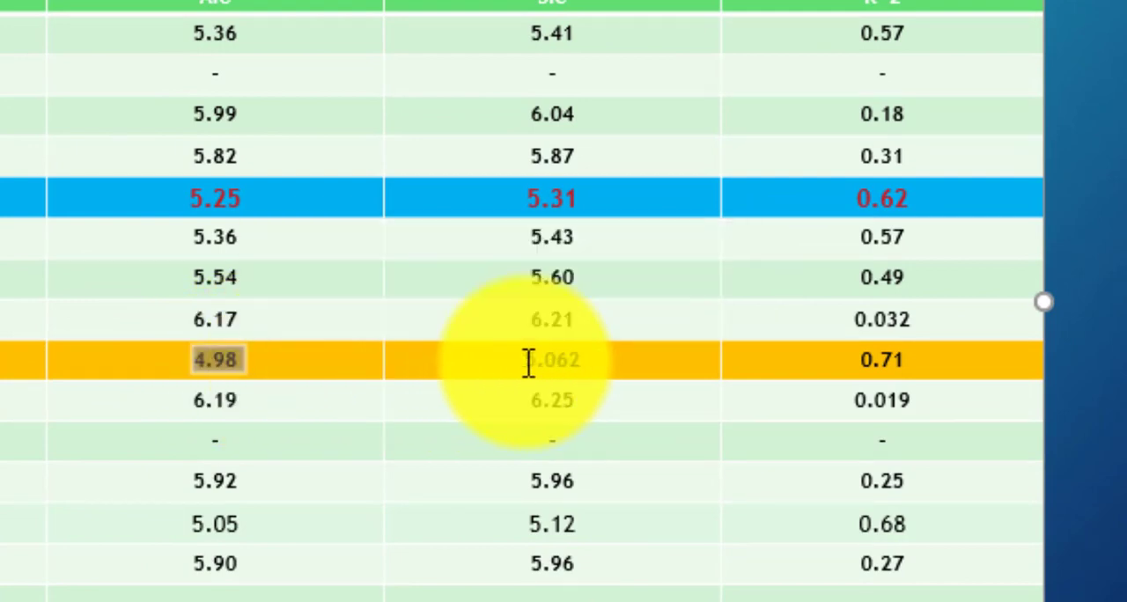
double_click(563, 362)
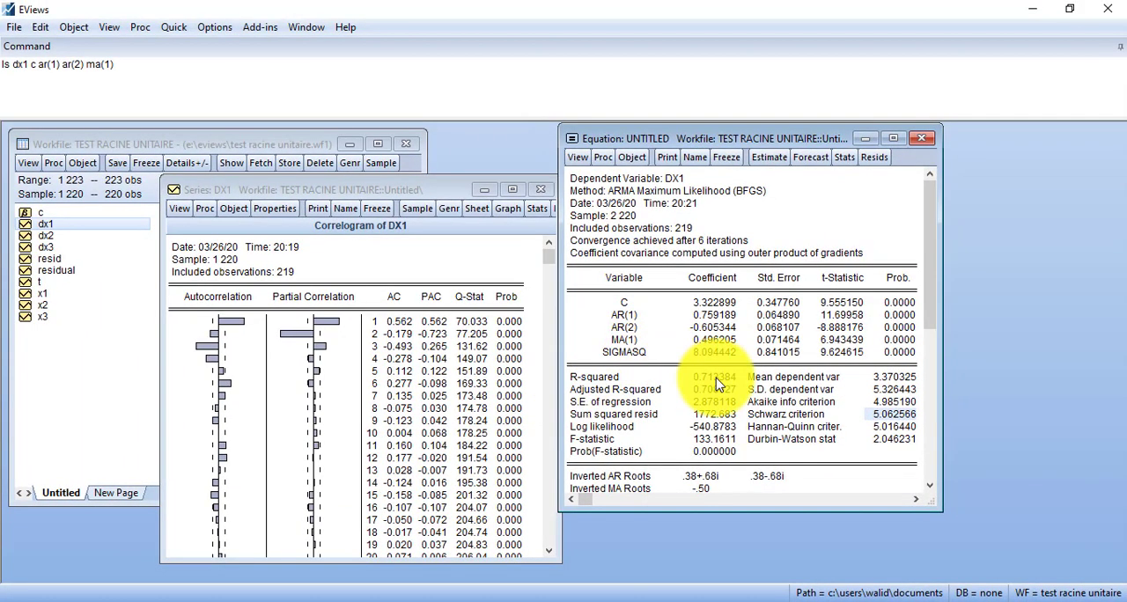
left_click(715, 379)
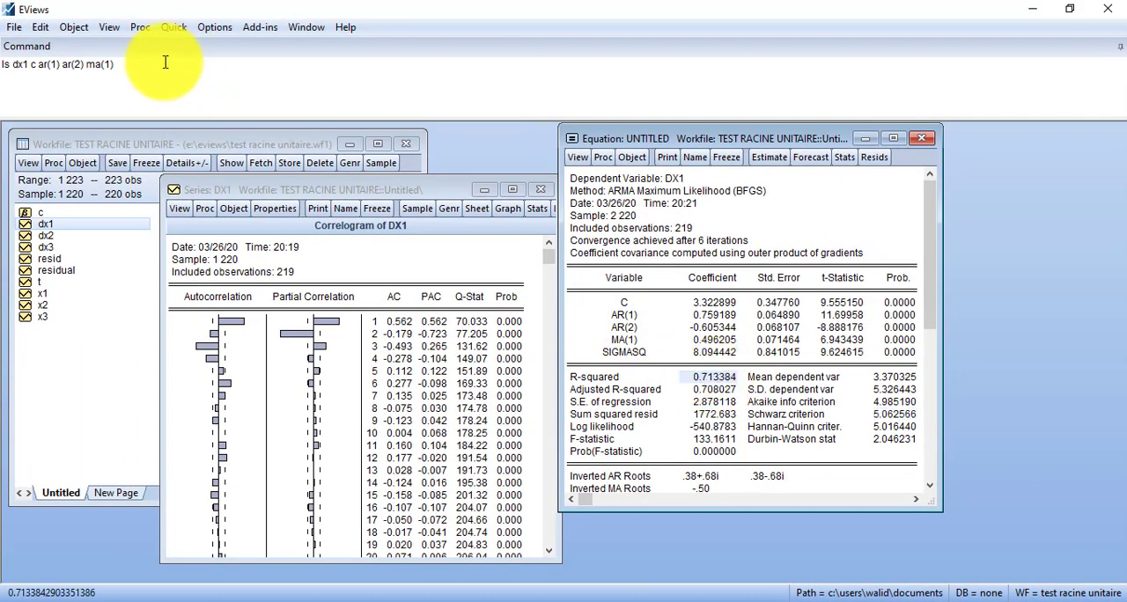
left_click_drag(167, 62, 5, 50)
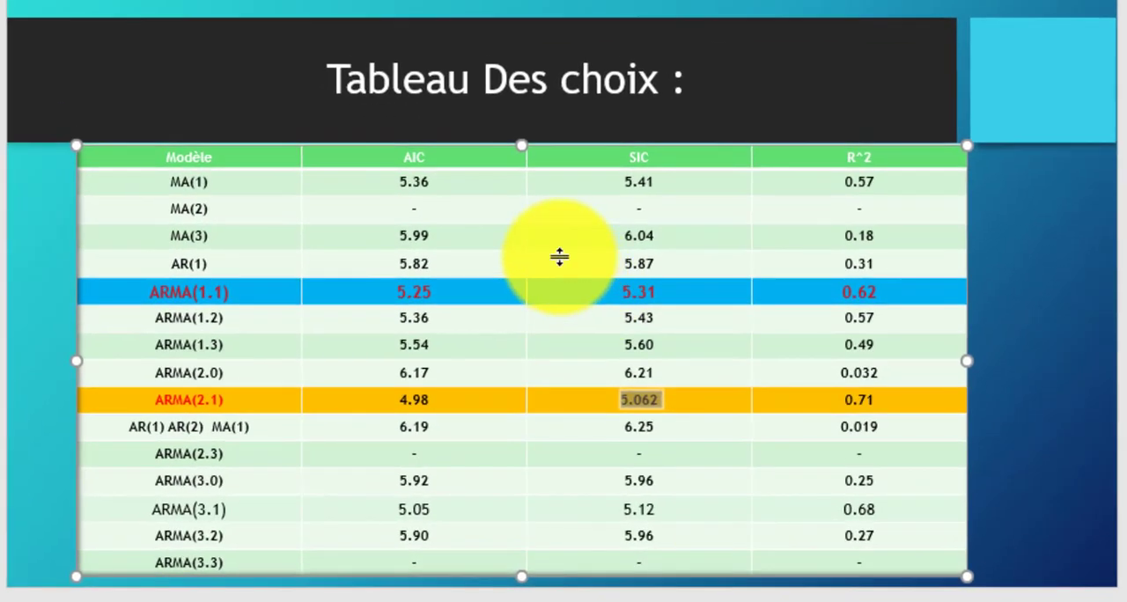
left_click(590, 212)
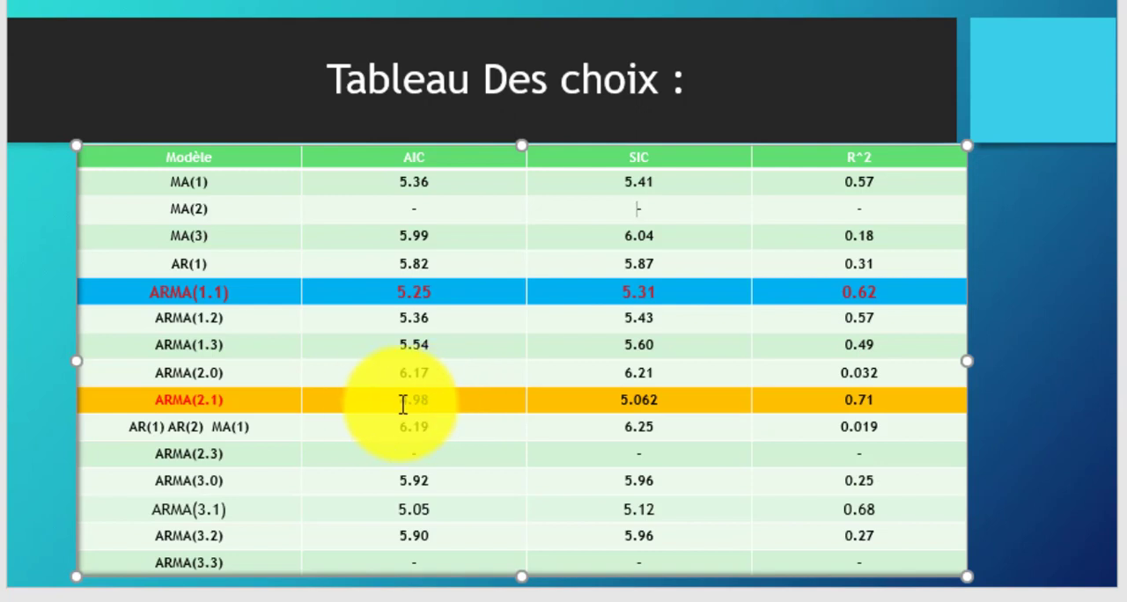
double_click(640, 402)
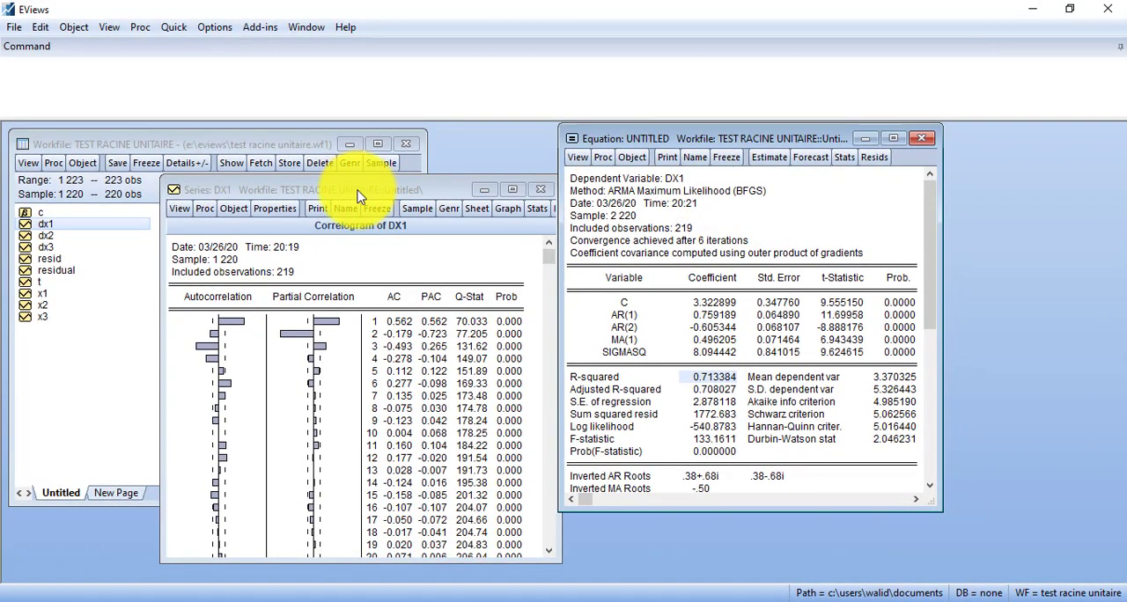
Step: Close the untitled equation output and move the DX1 correlogram window beside the workfile's series list
left_click_drag(358, 197, 374, 147)
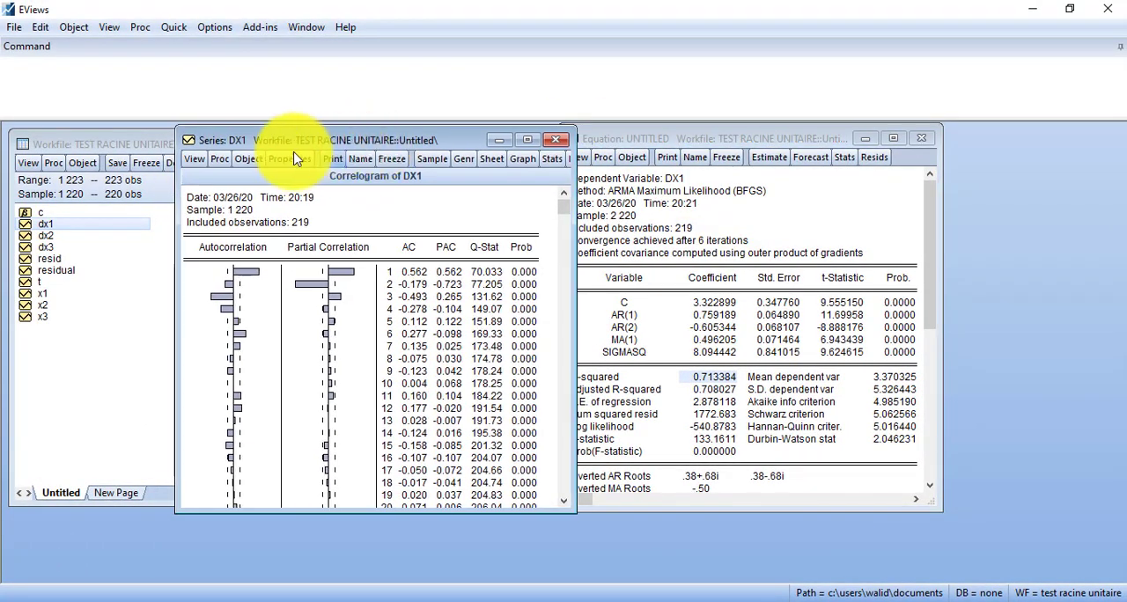
left_click(923, 139)
left_click(526, 340)
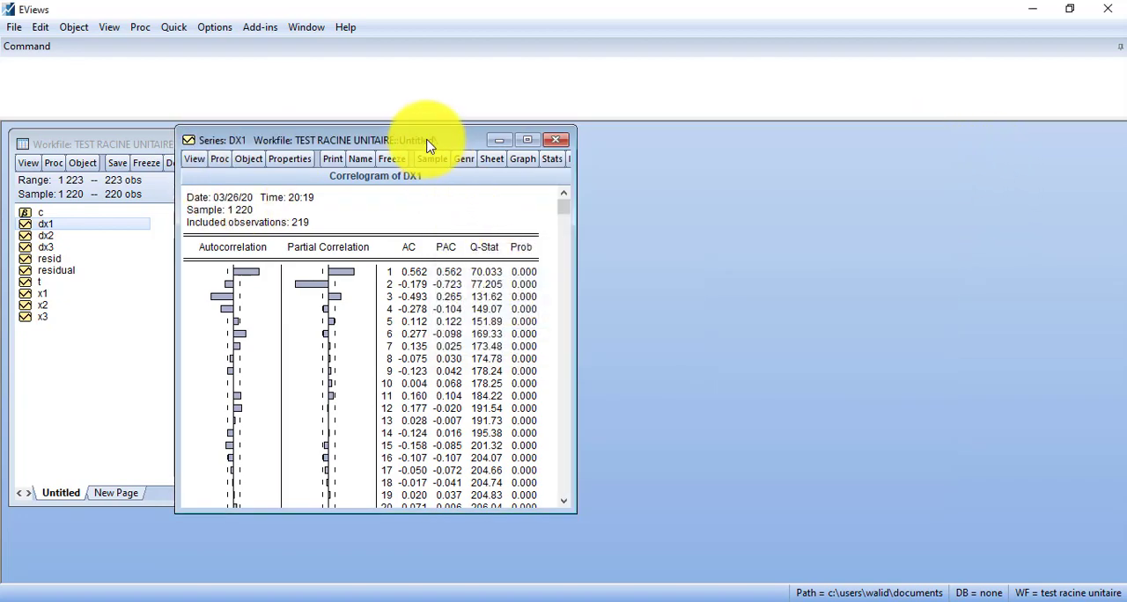
left_click_drag(429, 145, 755, 173)
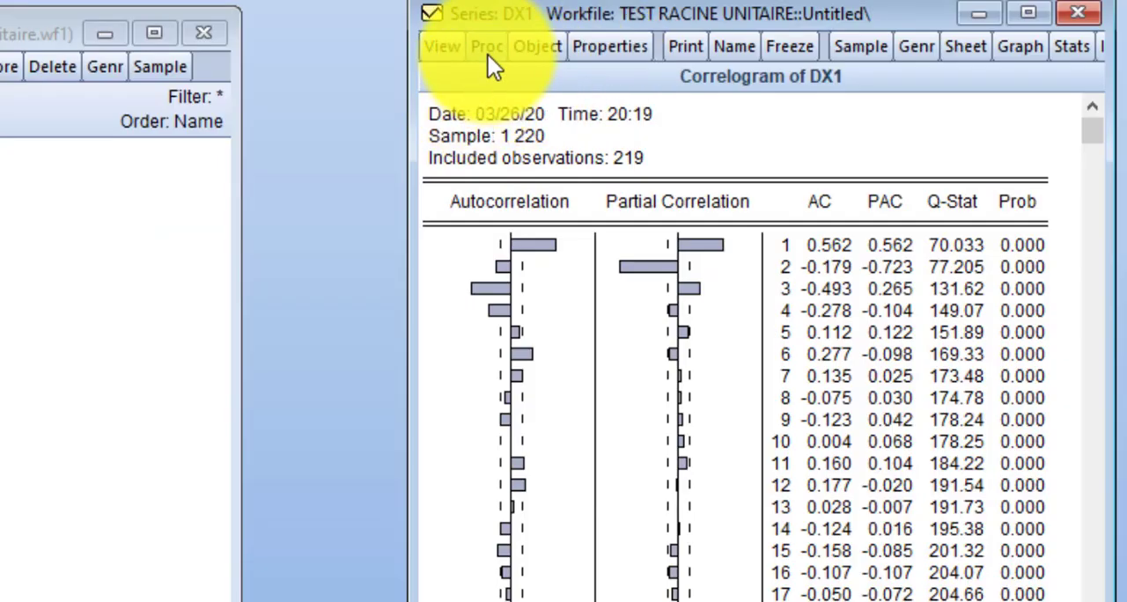
Step: Open the Automatic ARIMA Forecasting settings for the series DX1
left_click(487, 54)
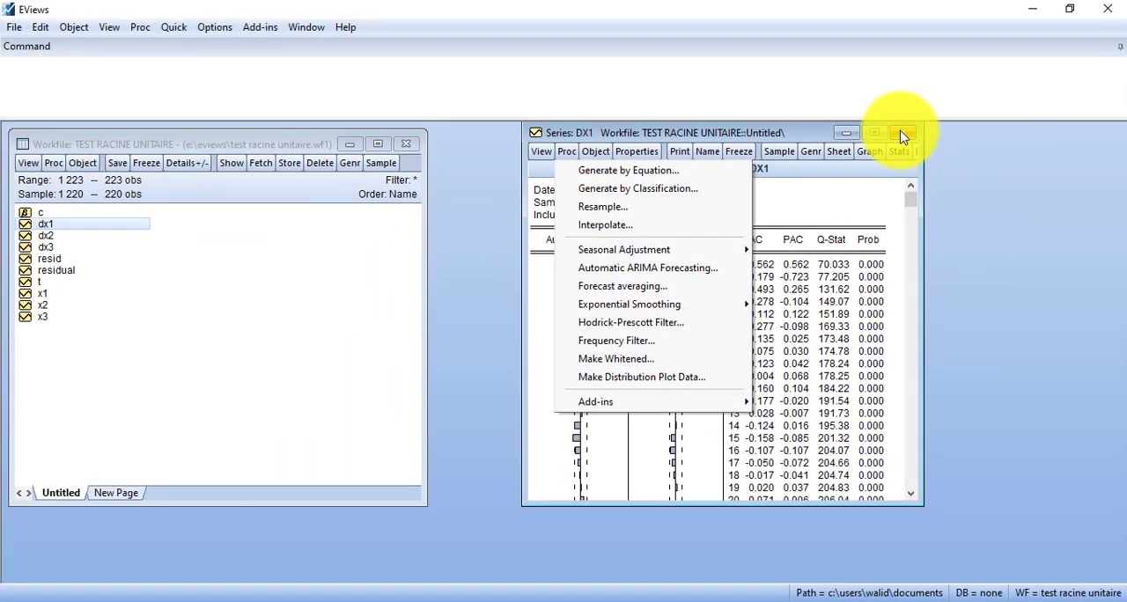
left_click(901, 133)
double_click(68, 225)
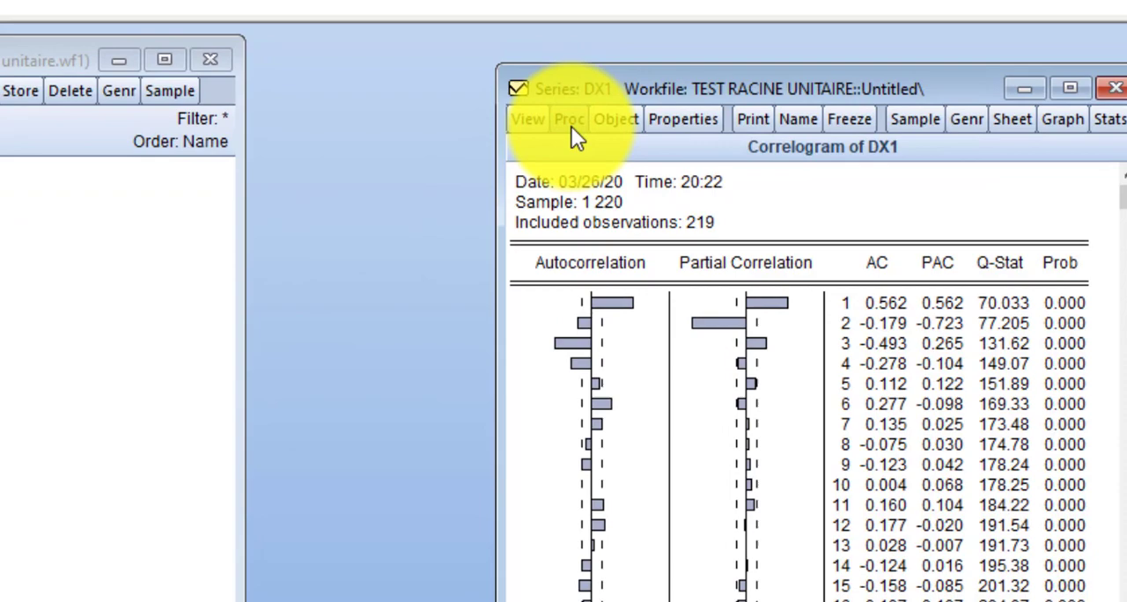
left_click(1029, 103)
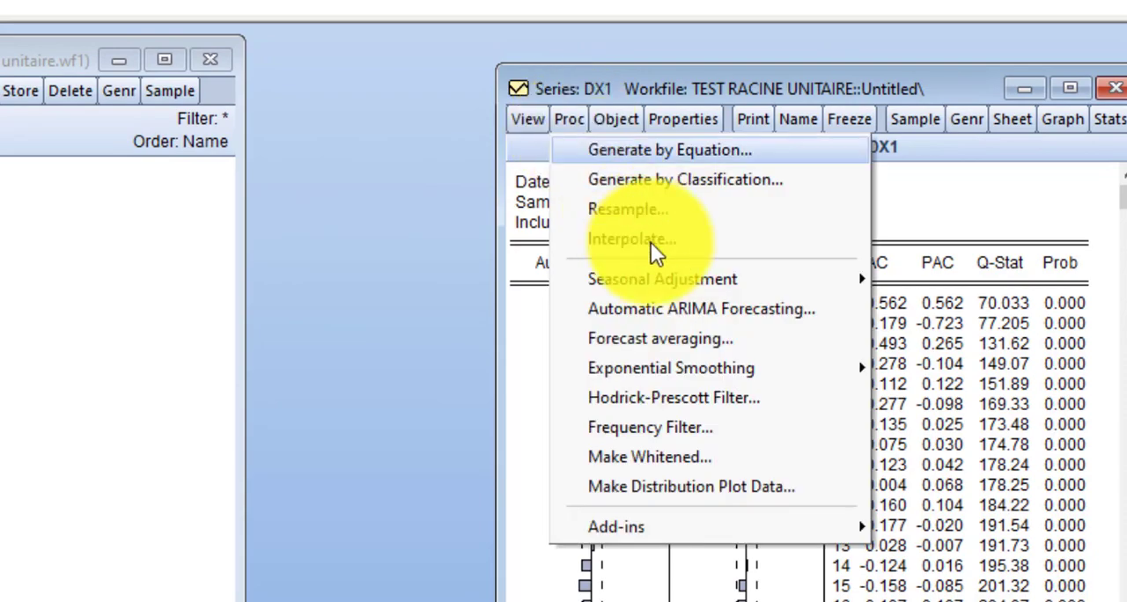
left_click(686, 308)
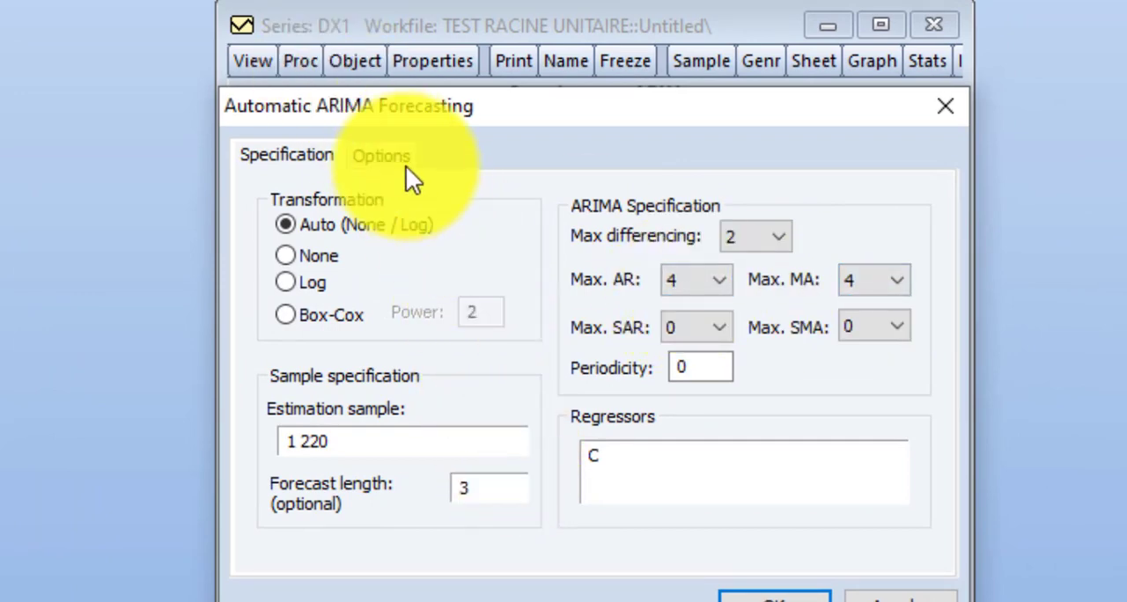
Step: Enable the forecast comparison graph, ARMA criteria table, ARMA criteria graph and equation output table, and run the automatic ARIMA forecast
left_click(384, 153)
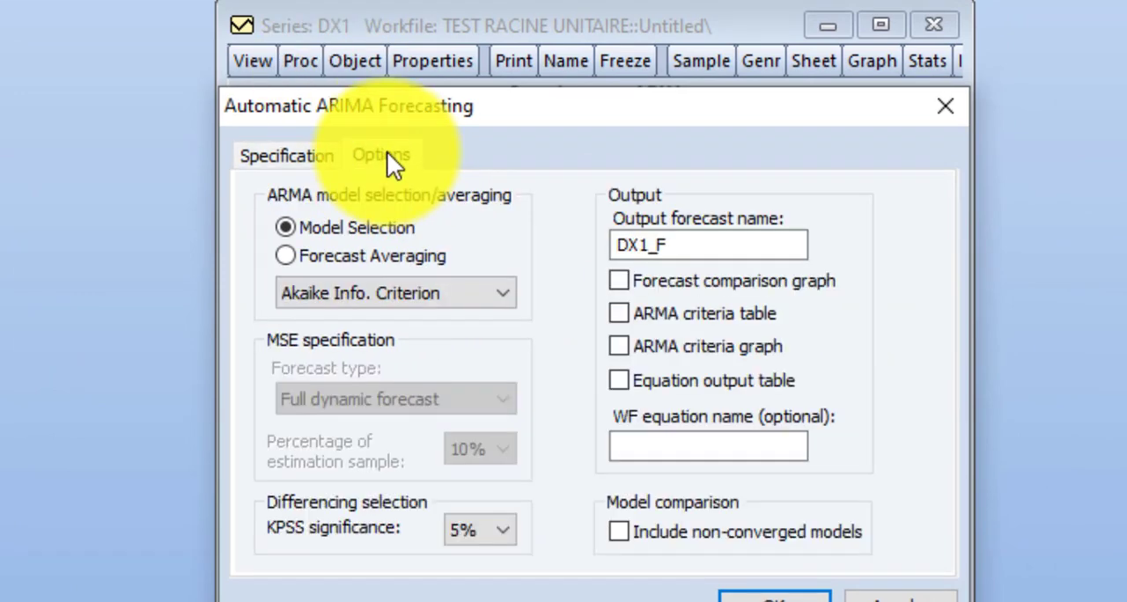
left_click(635, 279)
left_click(627, 310)
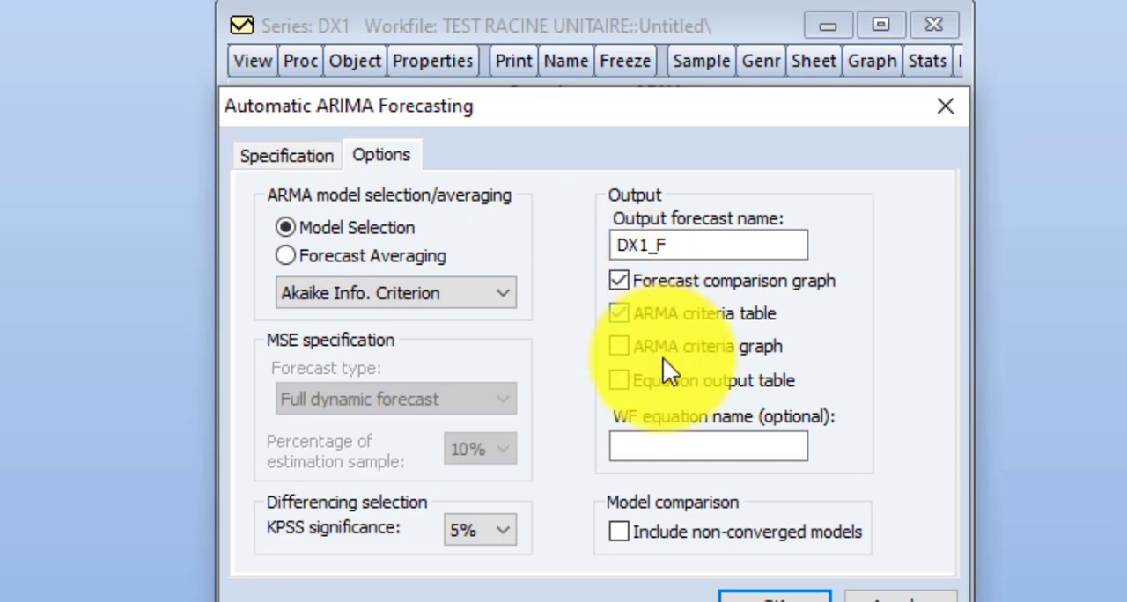
left_click(655, 351)
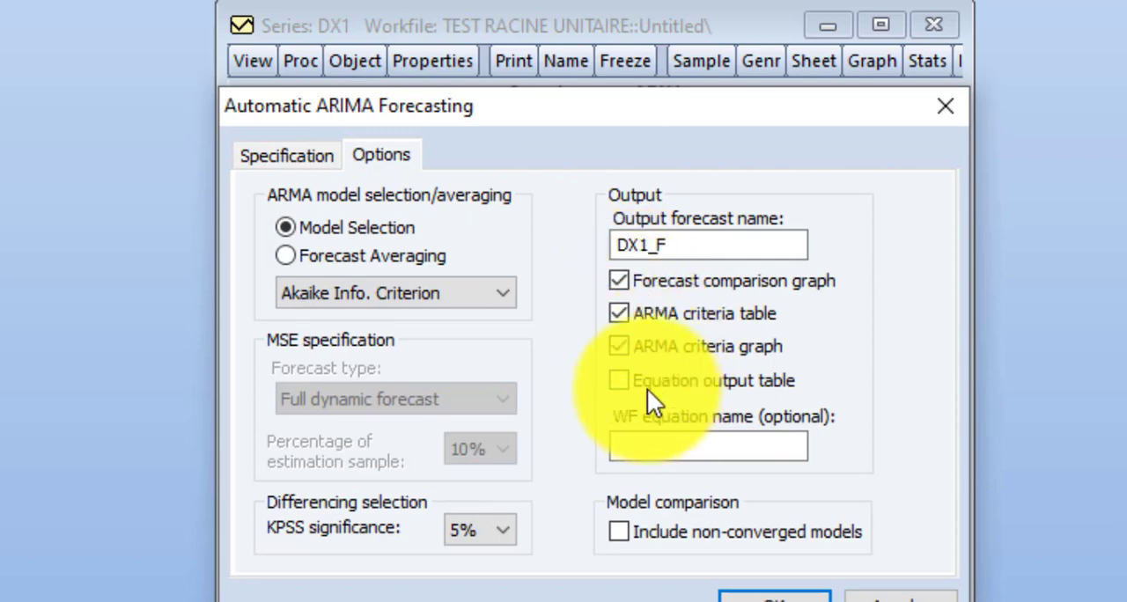
left_click(647, 392)
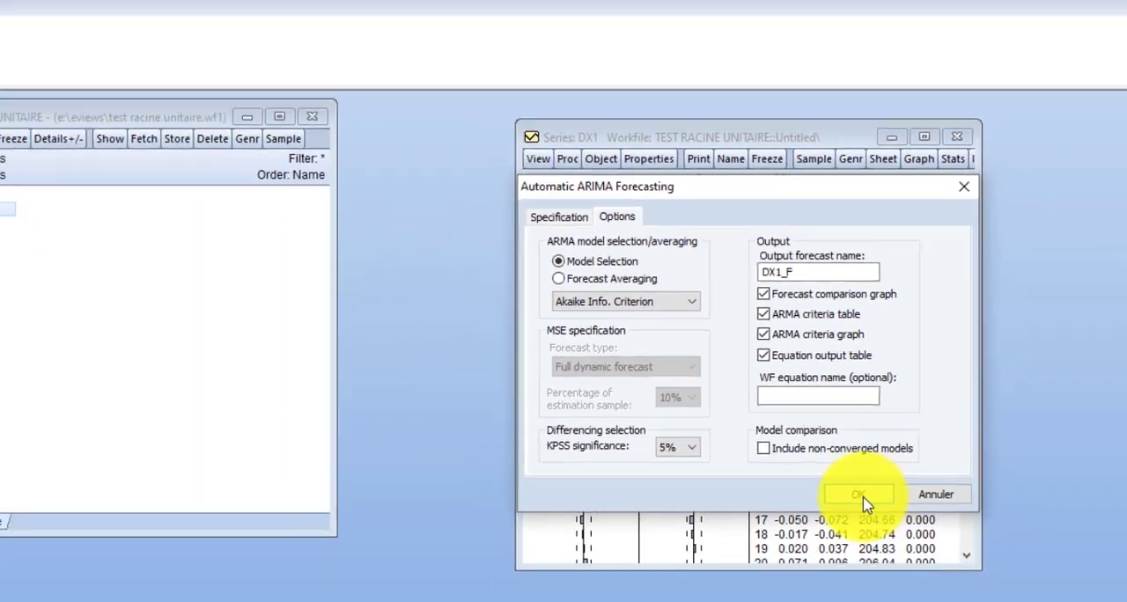
left_click(774, 598)
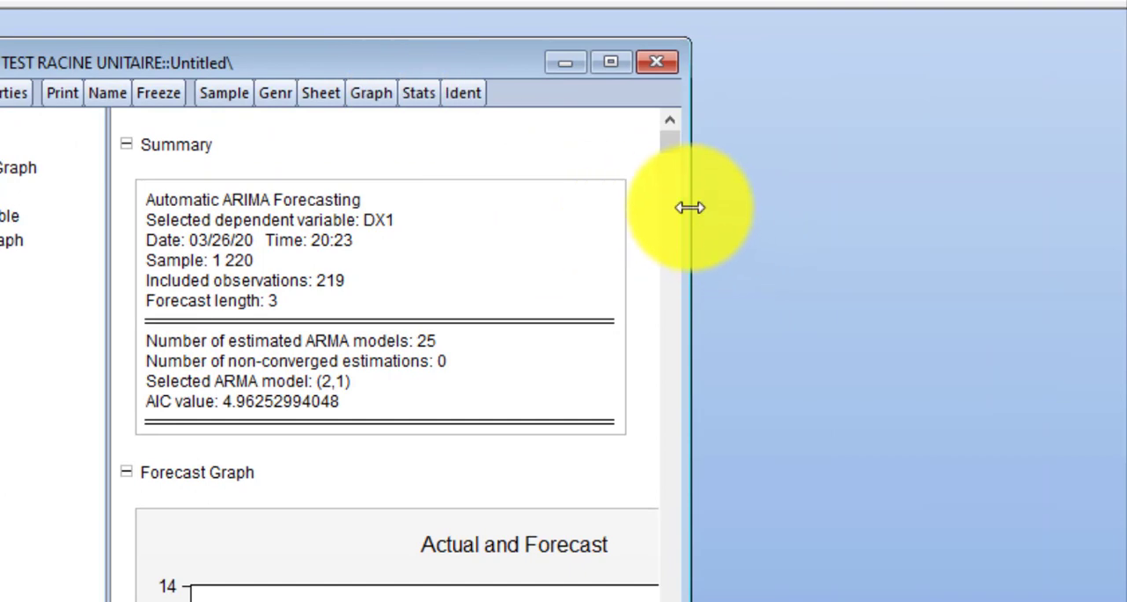
Step: Widen the DX1 forecast results window and examine the summary's selected ARMA model, the forecast graphs and the equation output
left_click_drag(691, 207, 843, 213)
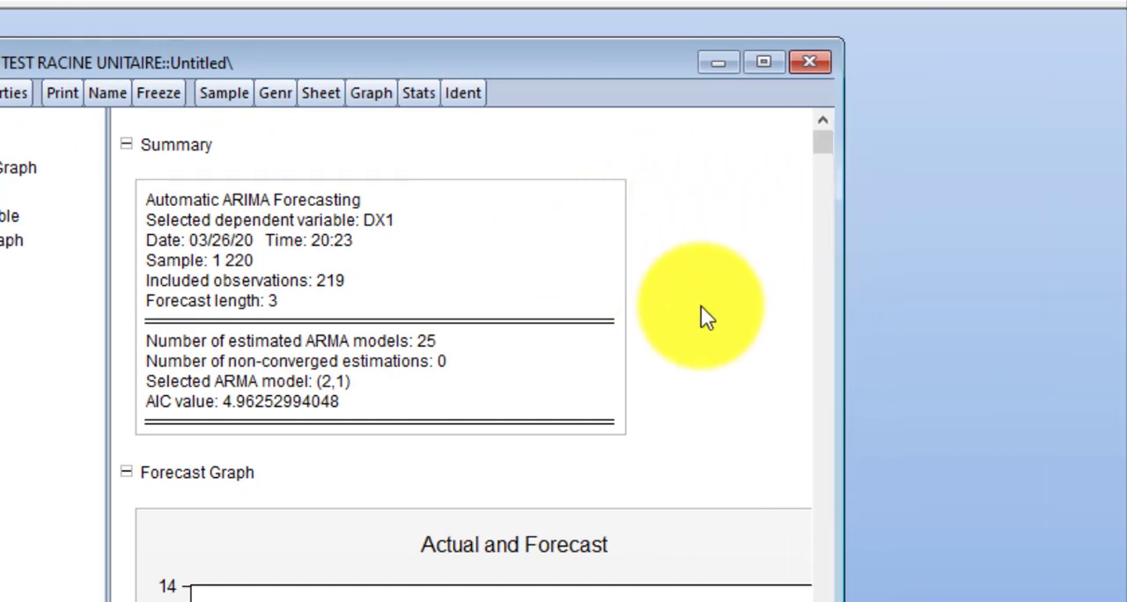
scroll(701, 306, "down", 1)
scroll(698, 310, "down", 2)
scroll(696, 312, "down", 2)
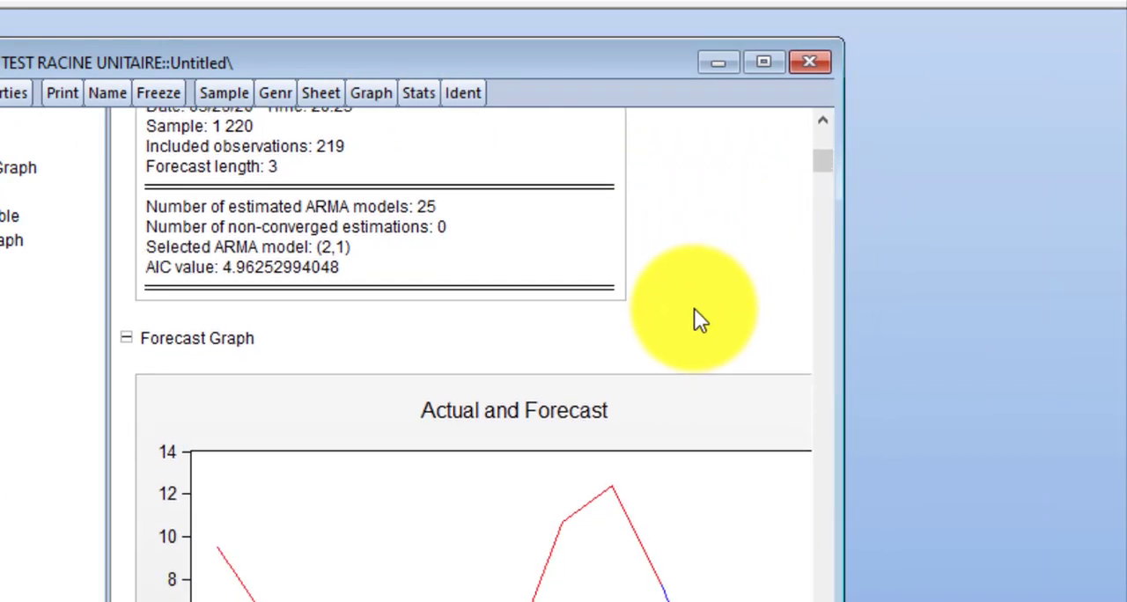
scroll(696, 312, "up", 5)
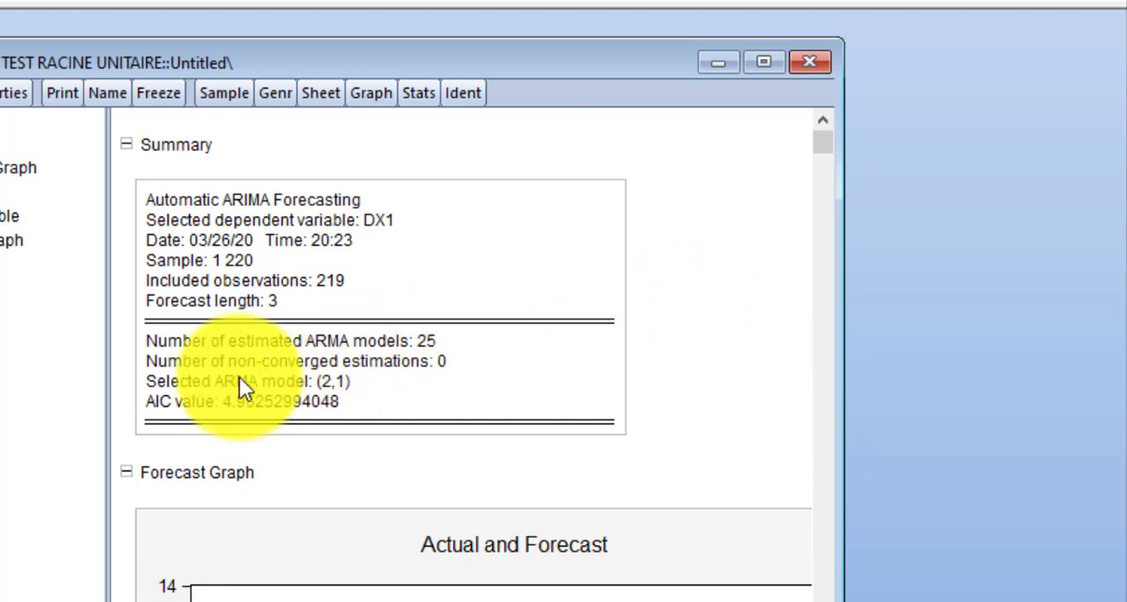
scroll(403, 376, "down", 16)
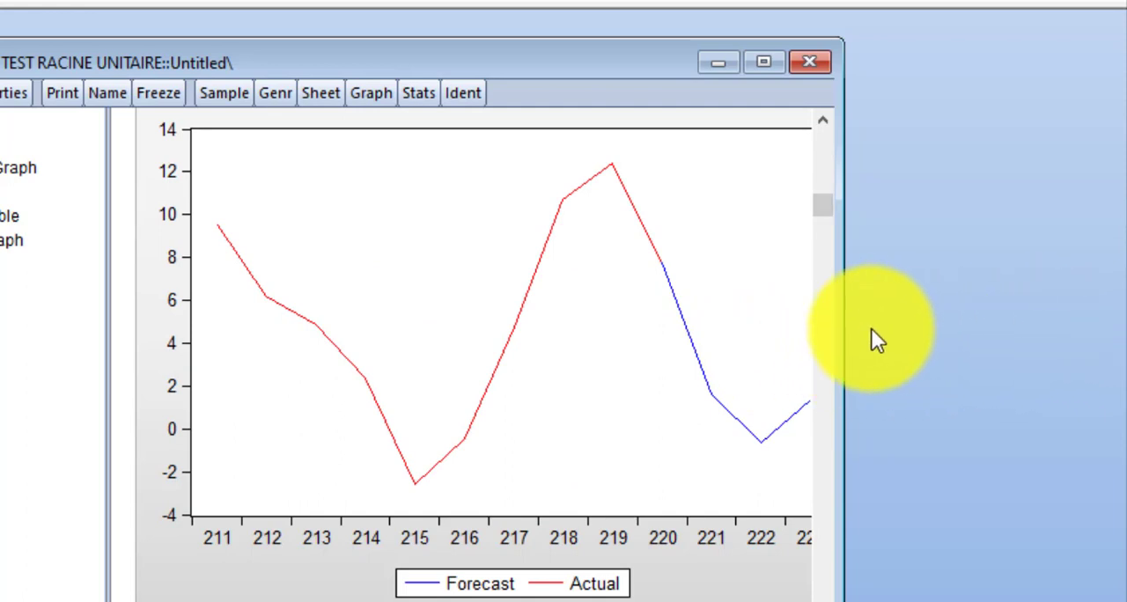
left_click_drag(843, 317, 991, 313)
scroll(560, 330, "down", 13)
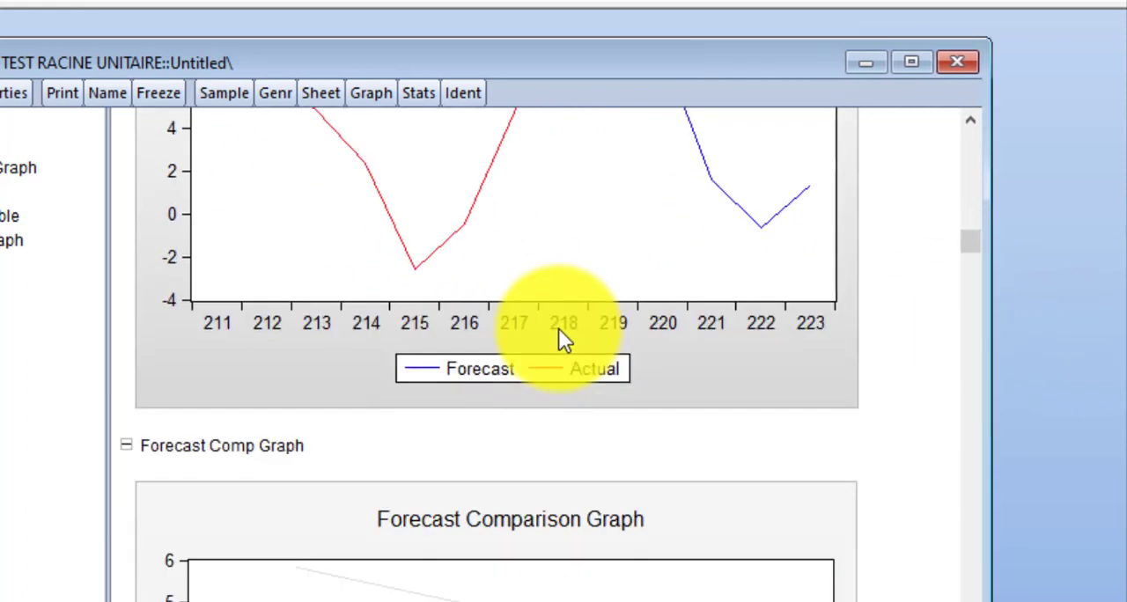
scroll(581, 348, "down", 20)
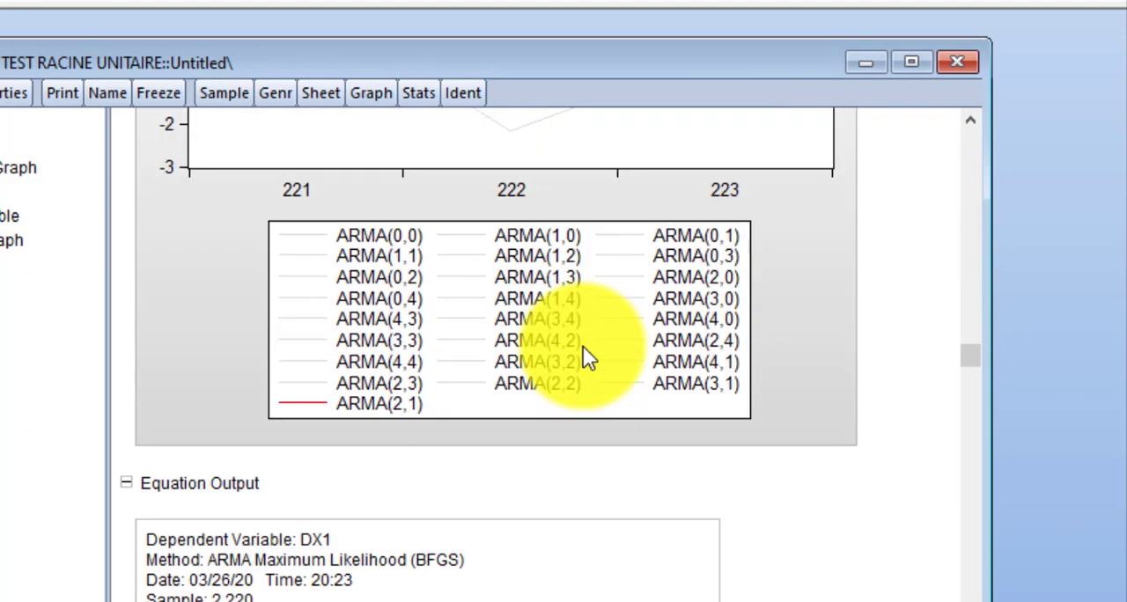
scroll(583, 348, "down", 10)
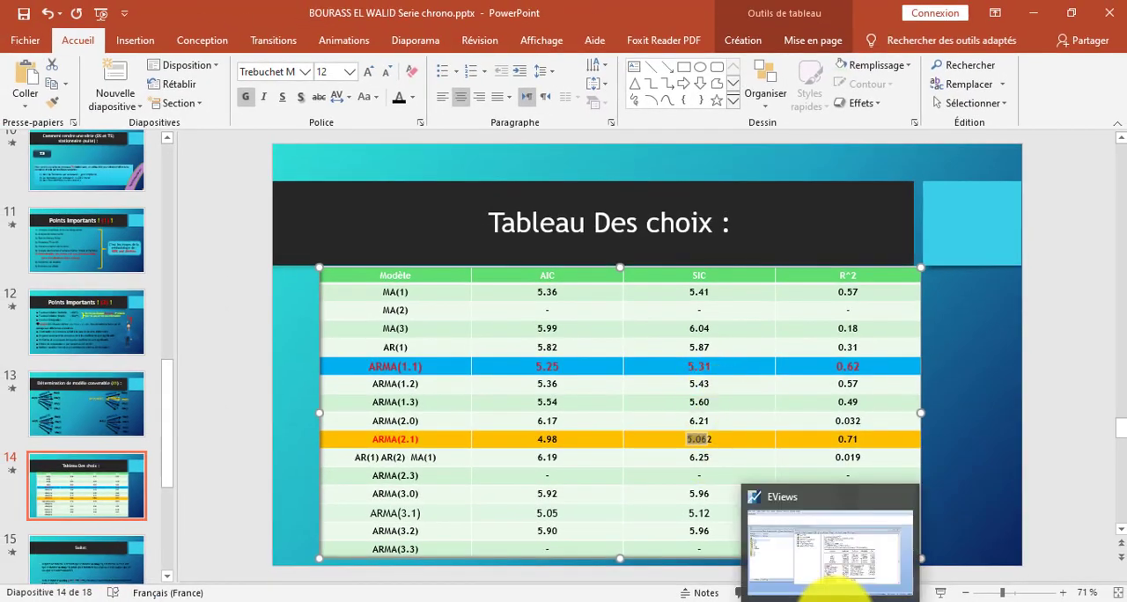
Step: Switch to PowerPoint and present slide 15, "Suite", to review the conclusion on the retained model
left_click(830, 584)
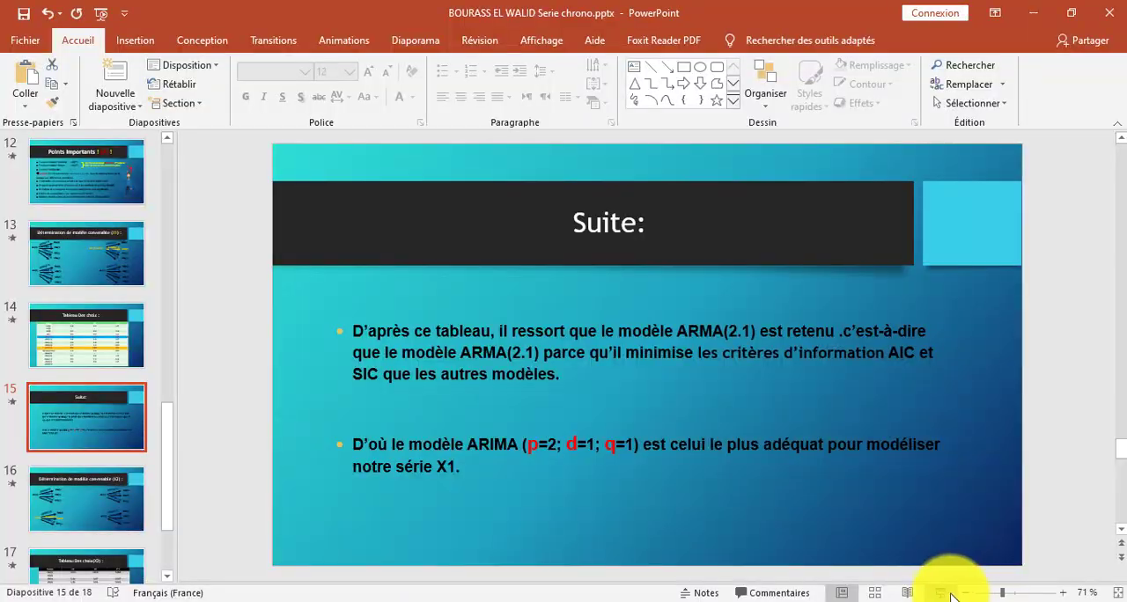
left_click(942, 593)
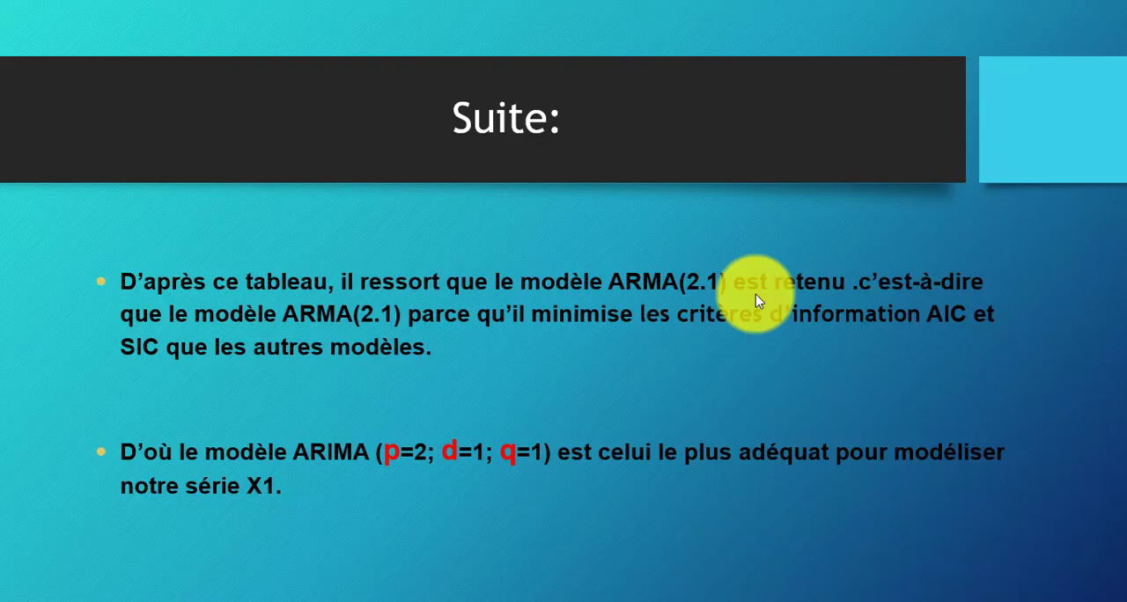
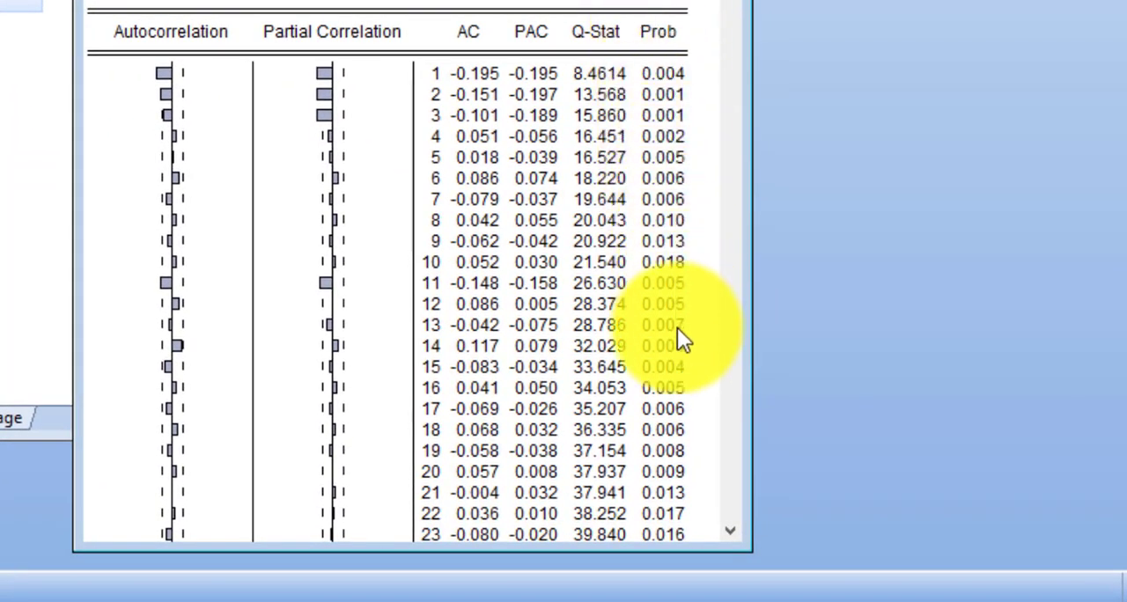
Step: Examine the autocorrelations, partial correlations and probabilities in the correlogram of DX2
left_click_drag(730, 13, 757, 40)
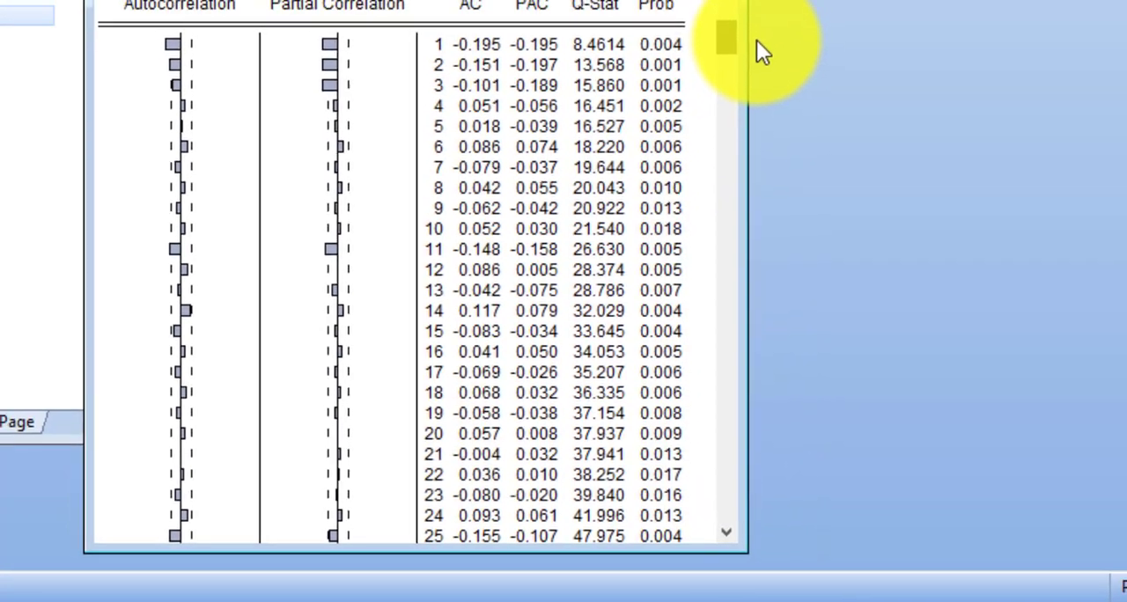
scroll(650, 88, "down", 1)
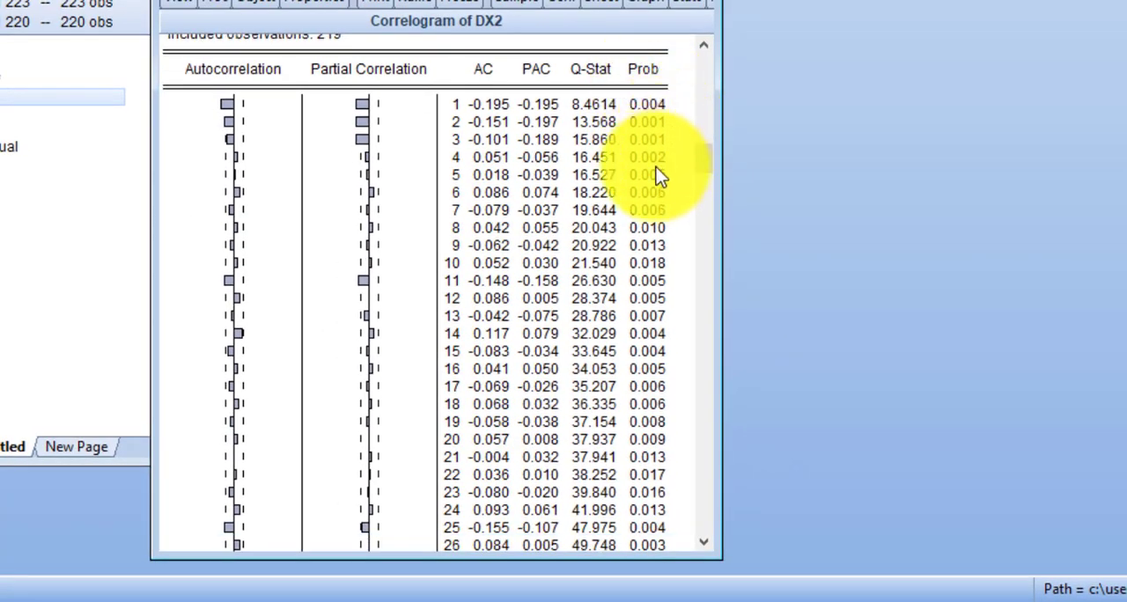
left_click_drag(700, 158, 748, 46)
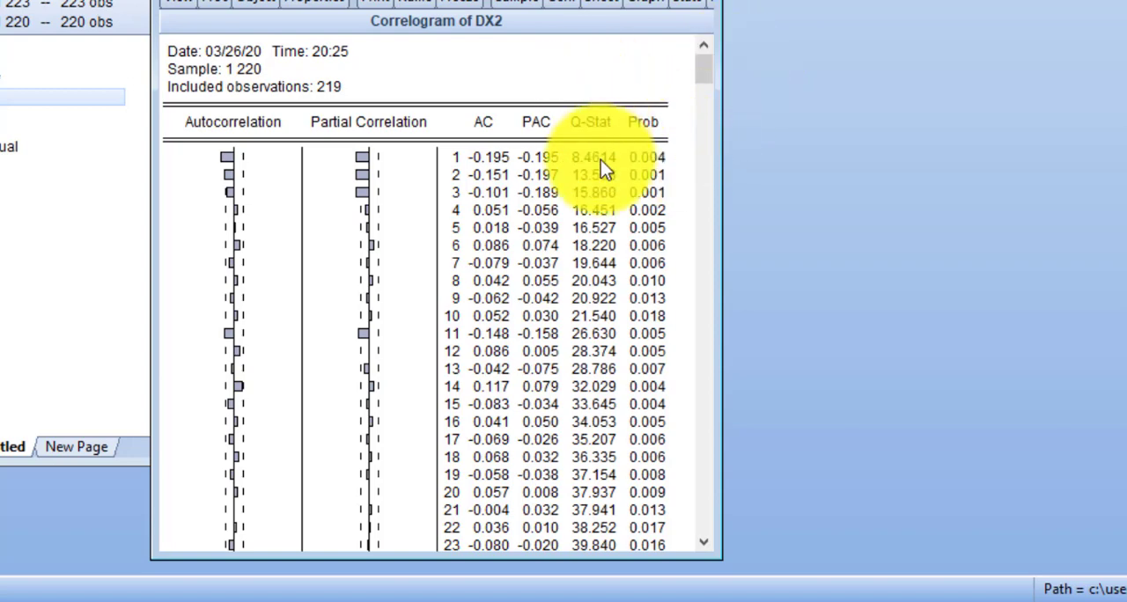
left_click_drag(414, 5, 697, 3)
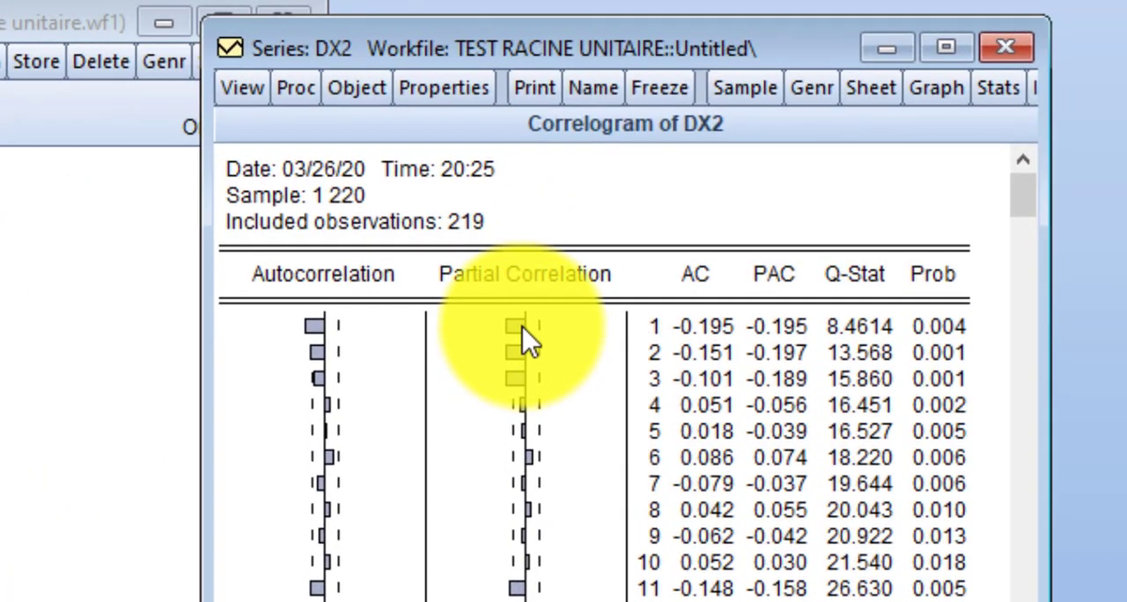
left_click(522, 327)
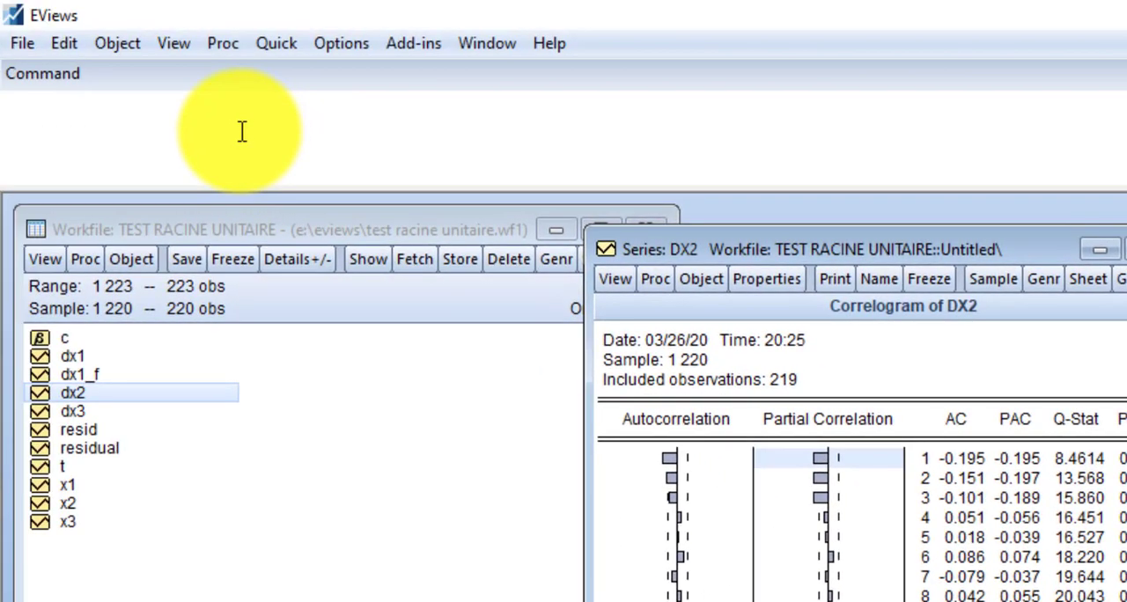
Step: Estimate DX2 with "ls dx2 c ar(1)", and re-estimate it without the constant as "ls dx2 ar(1)", discarding the first equation
left_click(191, 92)
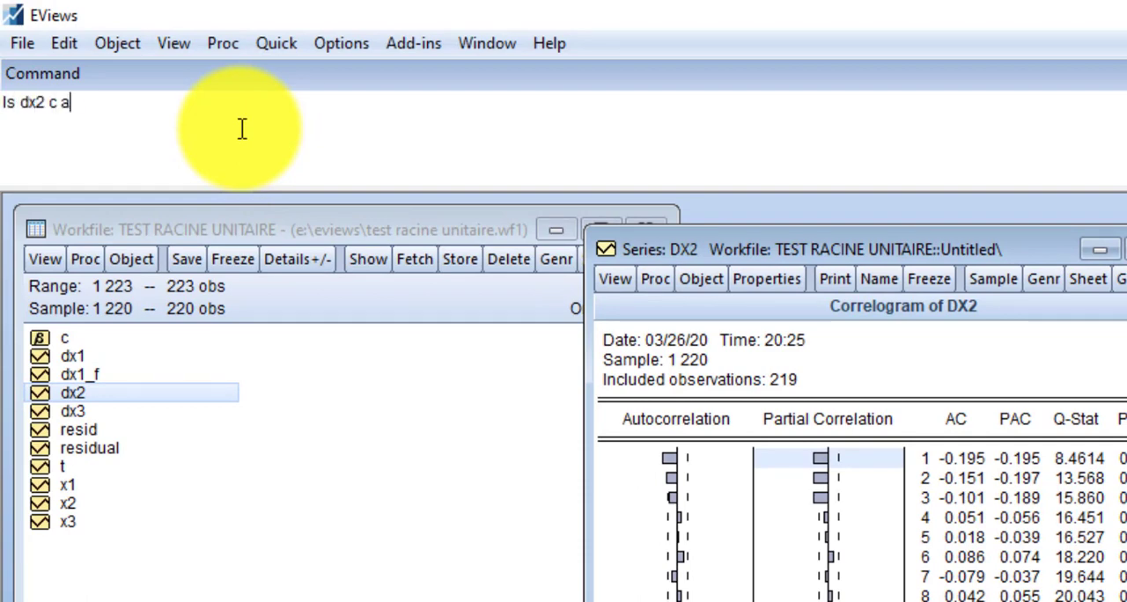
type("1)")
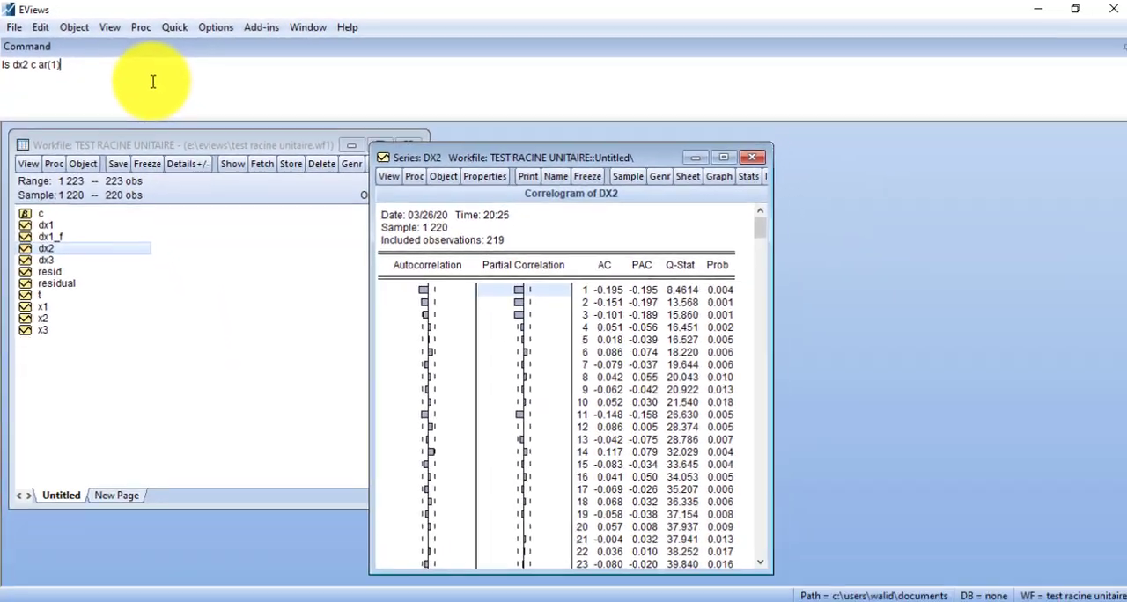
key("Return")
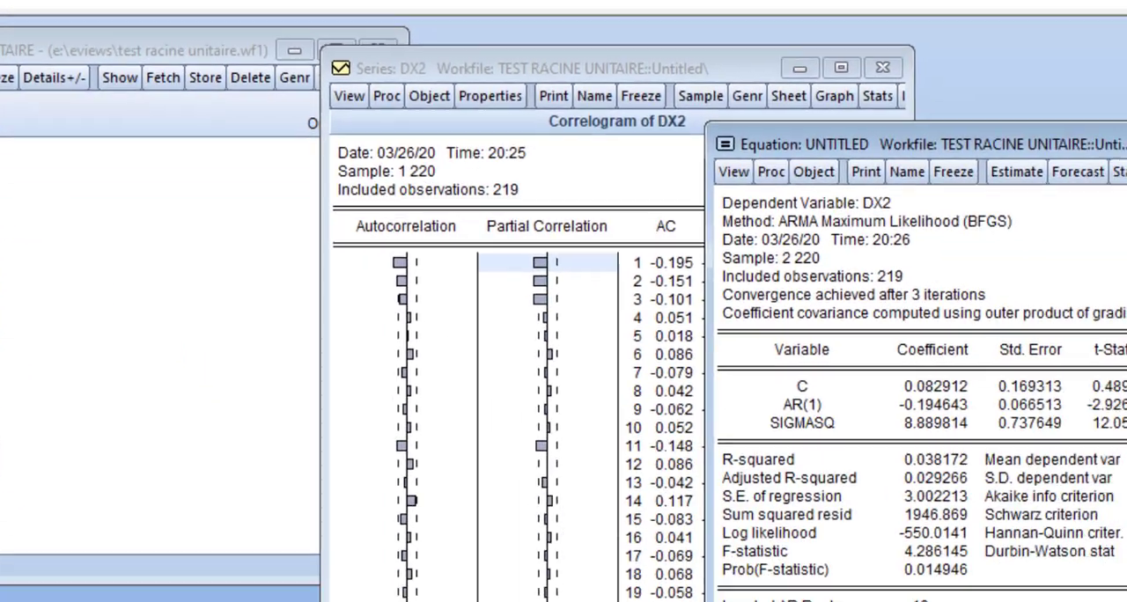
key("Return")
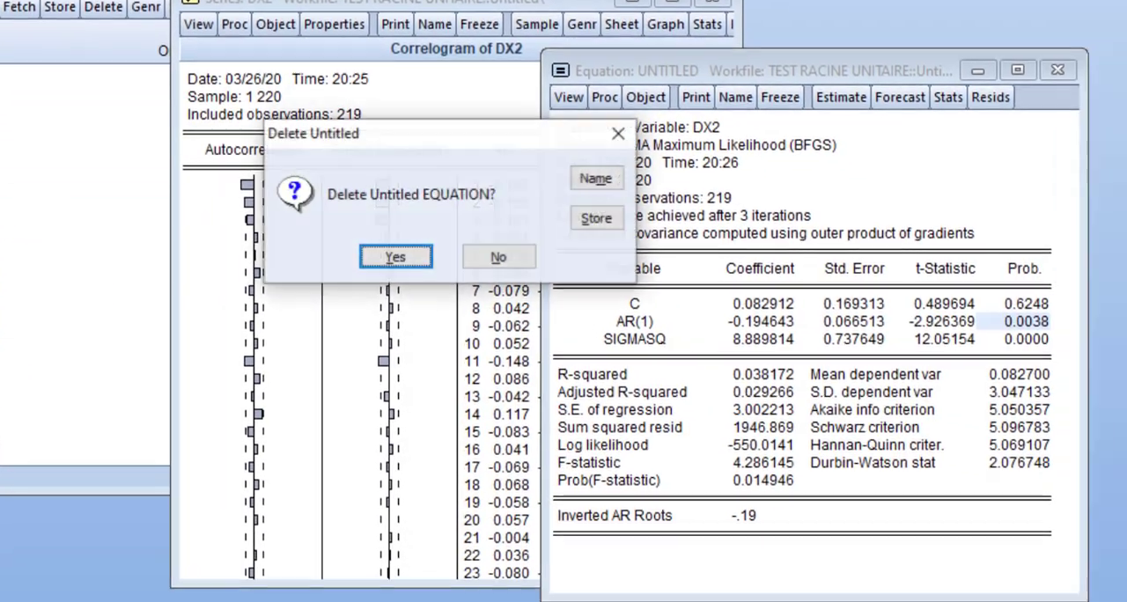
key("Return")
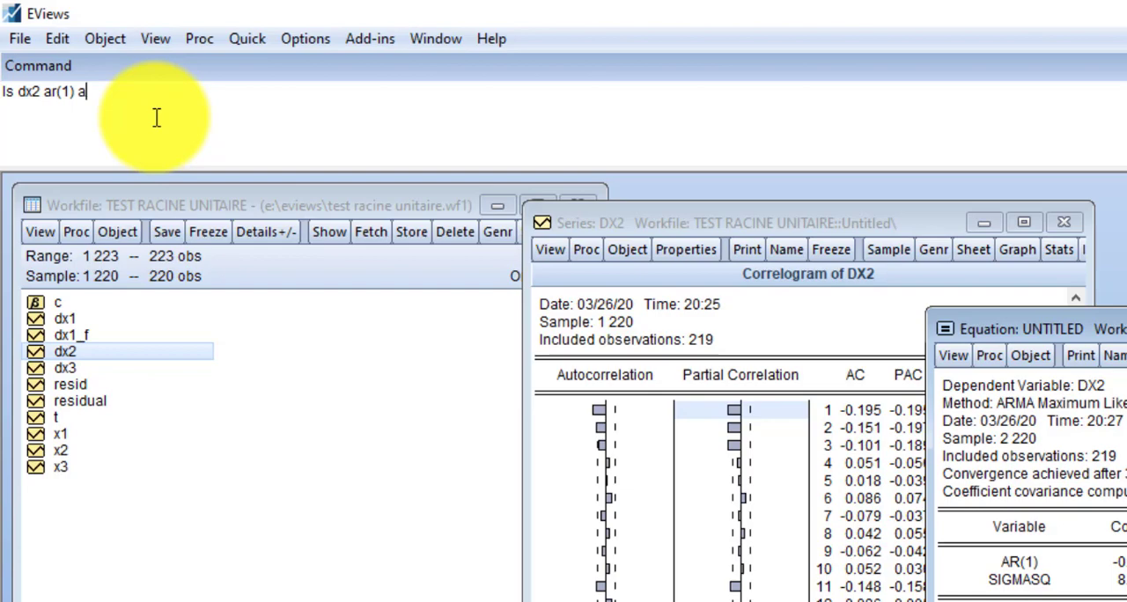
Step: Estimate "ls dx2 ar(1) ar(2)" in place of the previous equation and check its R-squared, Akaike and Schwarz criteria
type("2)")
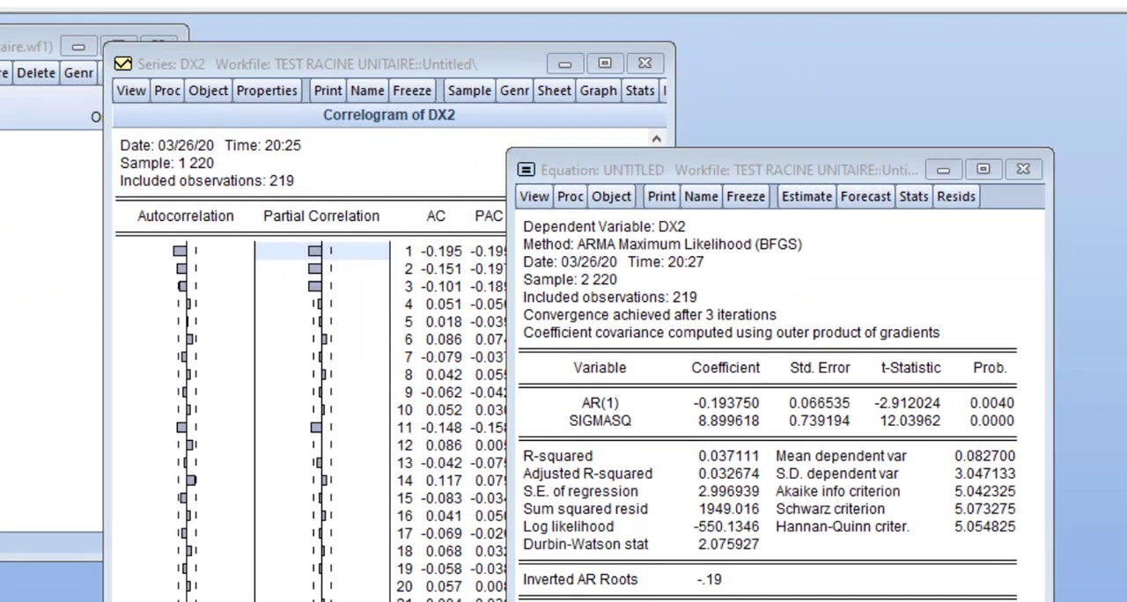
key("Return")
key("Return")
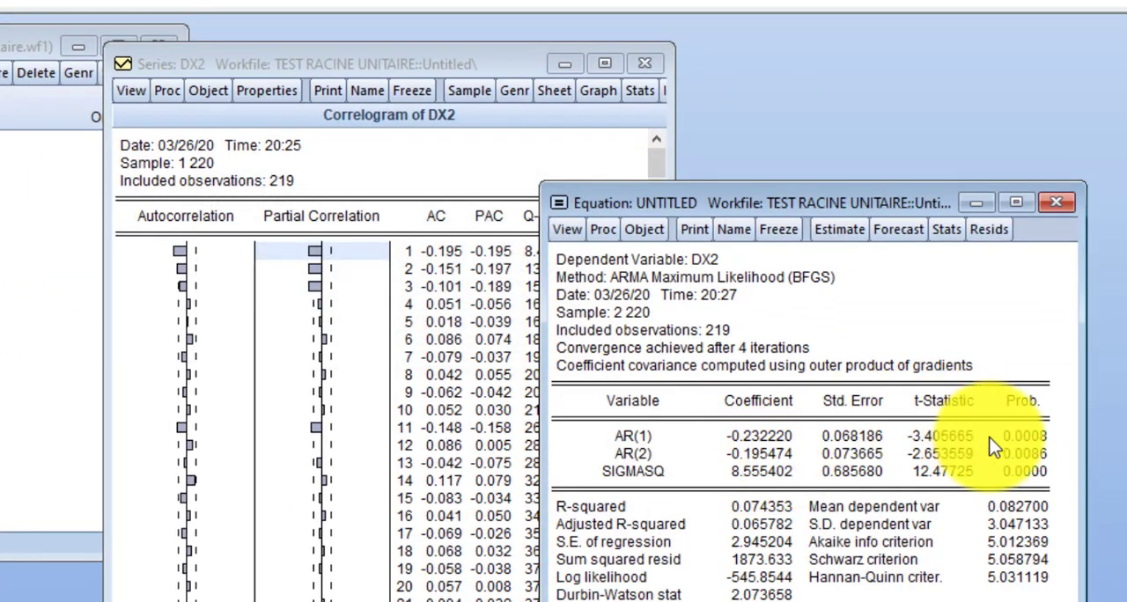
left_click_drag(862, 201, 839, 96)
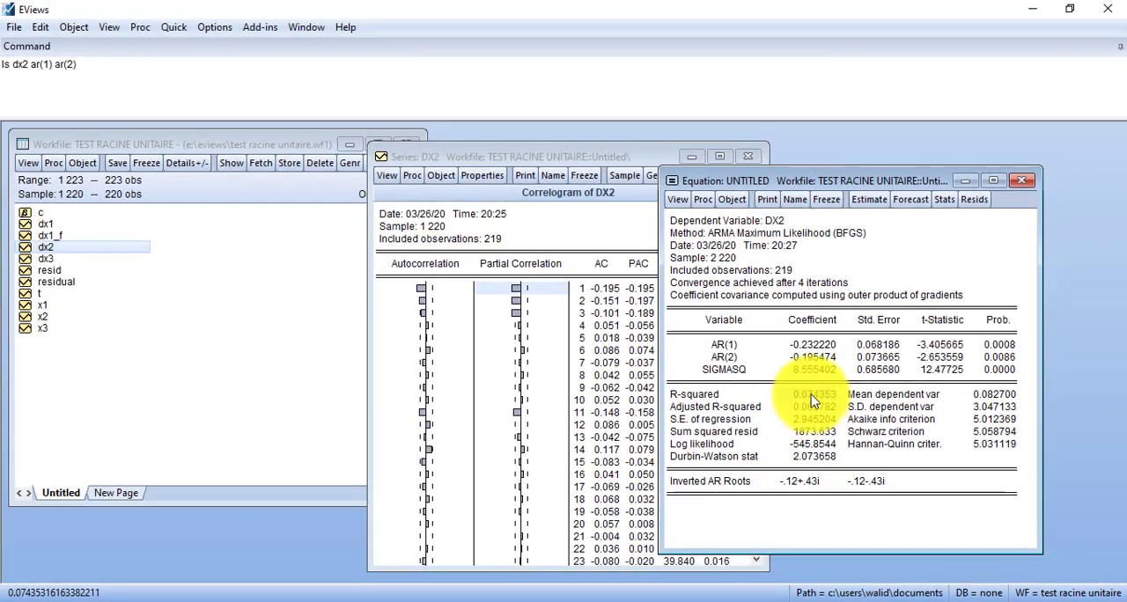
left_click(801, 397)
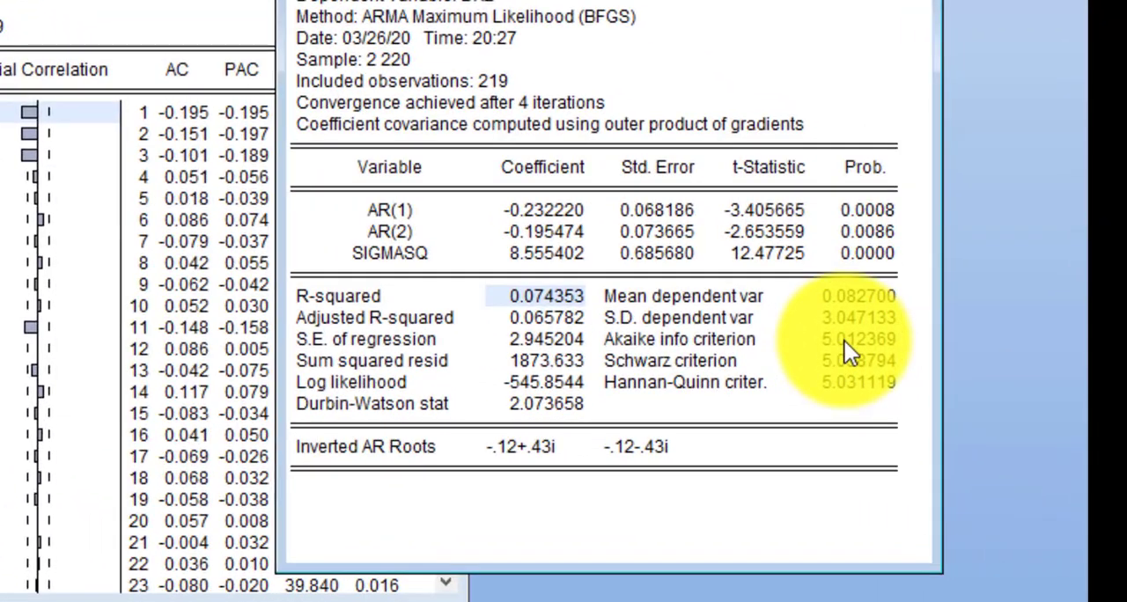
left_click(844, 339)
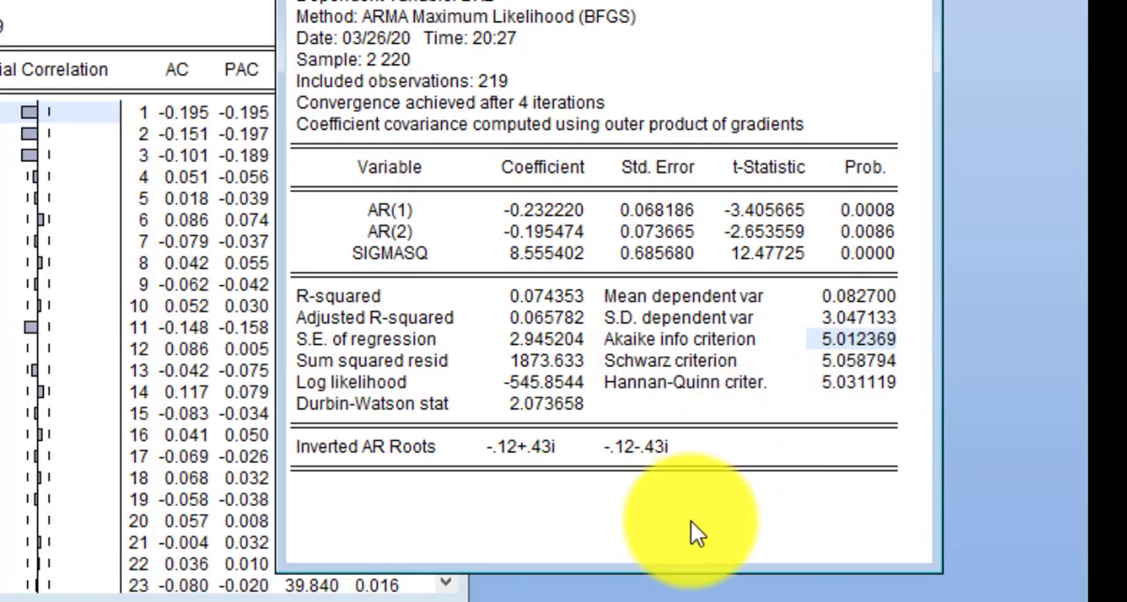
left_click(847, 361)
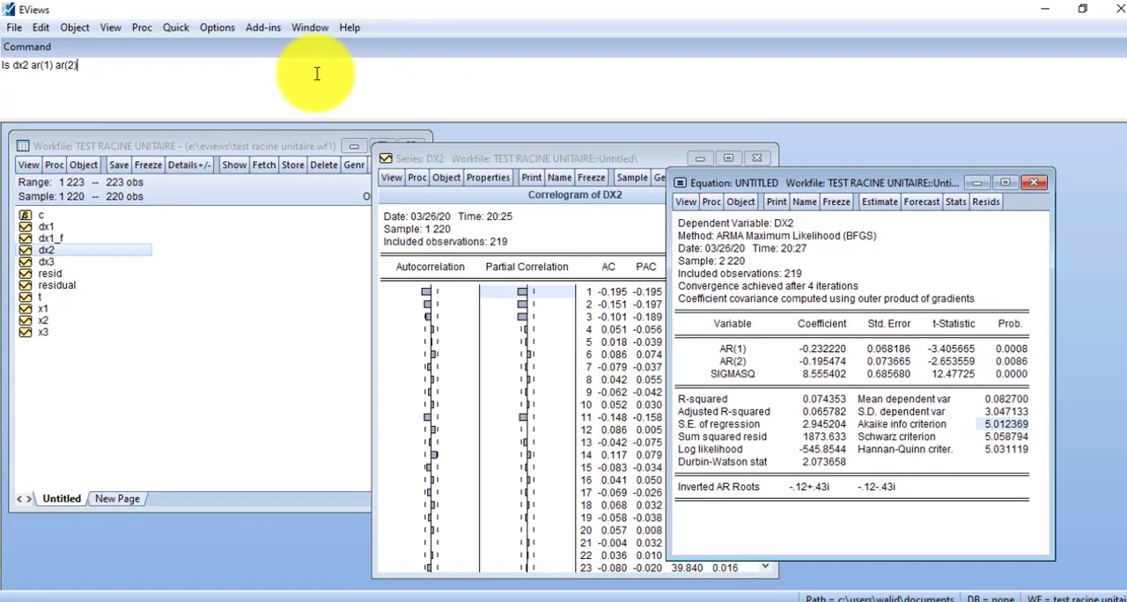
Step: Add a third autoregressive term and estimate "ls dx2 ar(1) ar(2) ar(3)", discarding the previous untitled equation
type("3)")
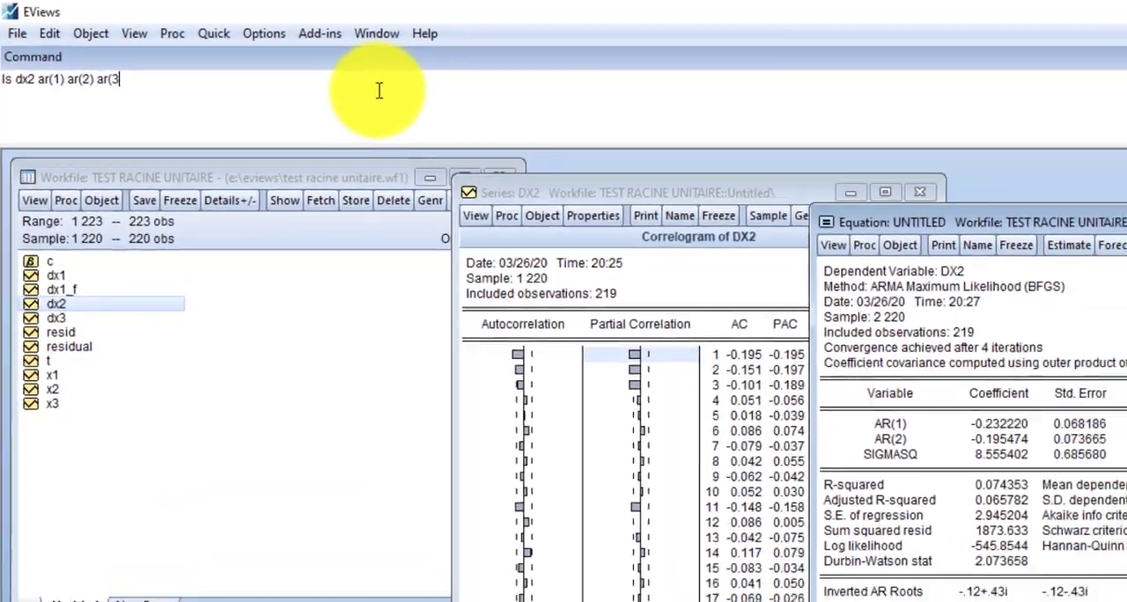
key("Return")
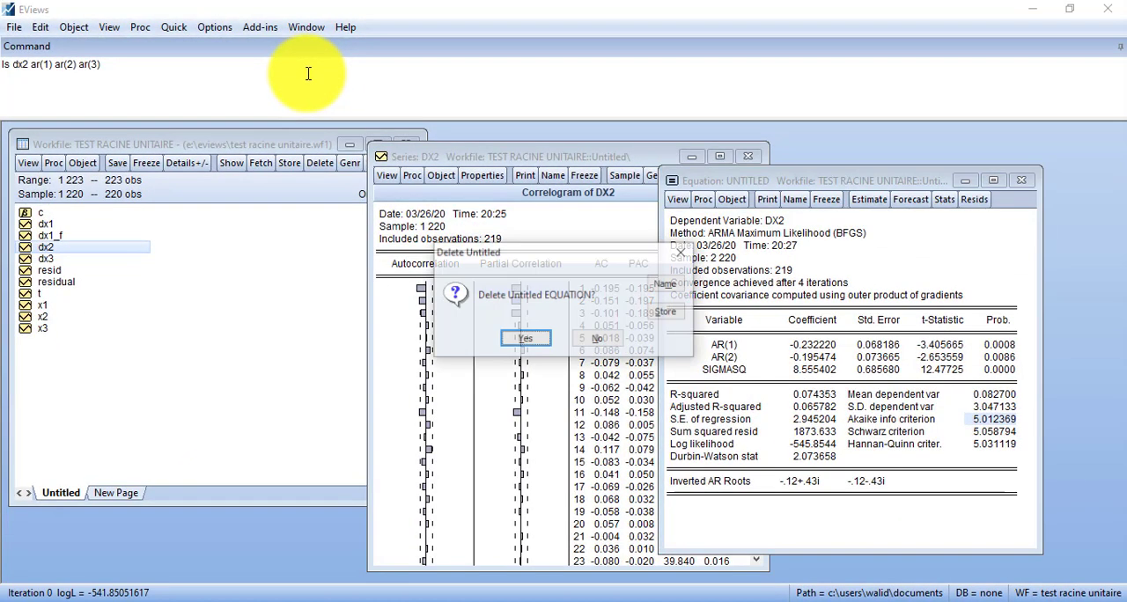
key("Return")
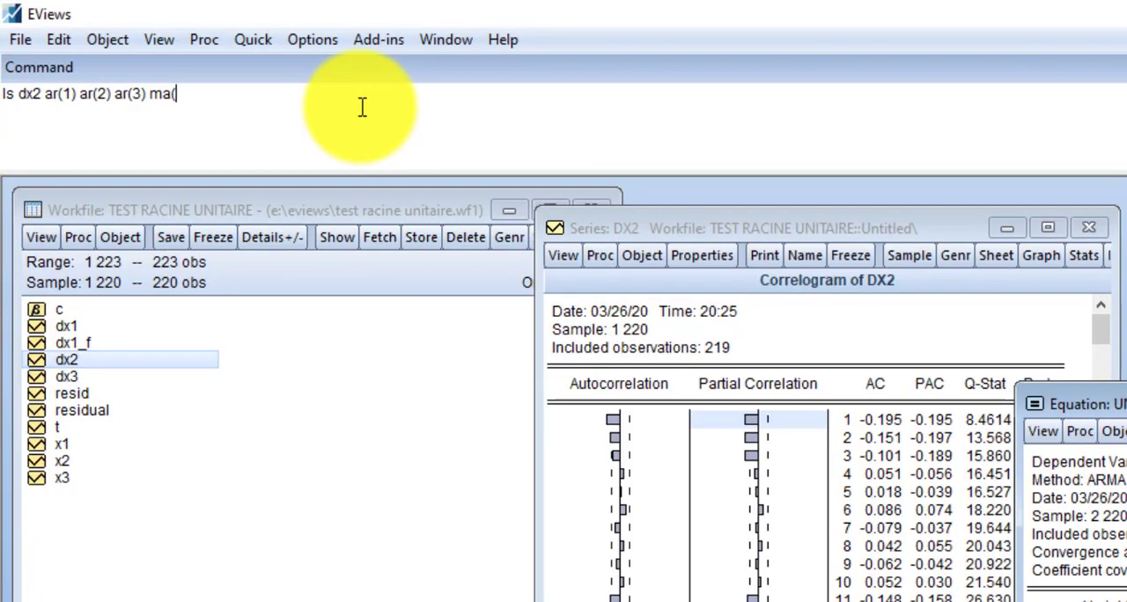
Step: Estimate "ls dx2 ar(1) ar(2) ar(3) ma(1)" and bring the full equation output into view to check the coefficient probabilities
type(")")
key("Return")
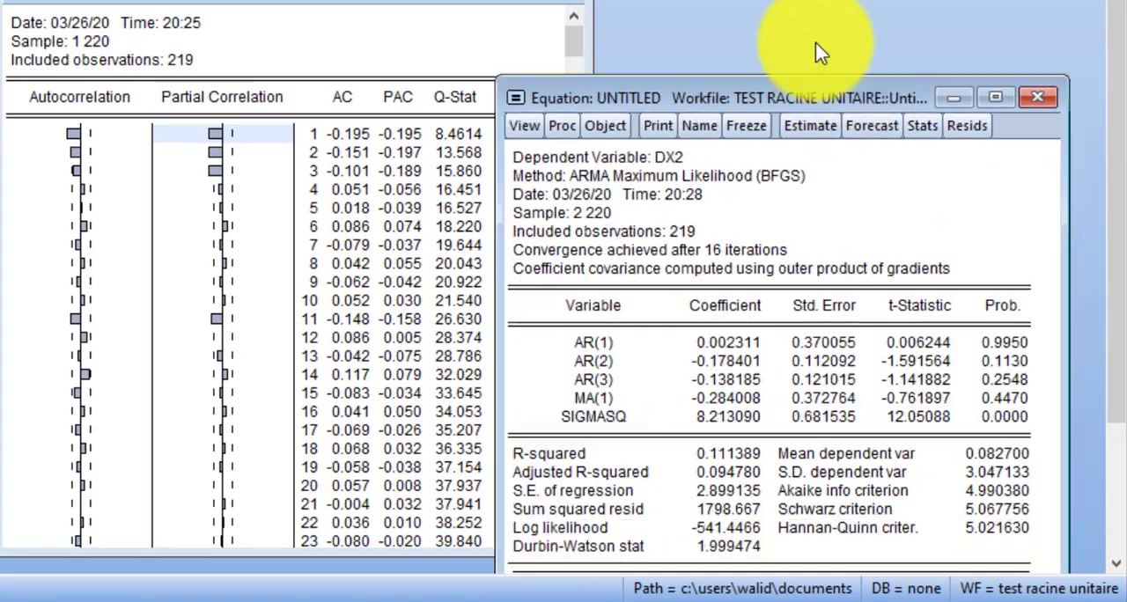
left_click_drag(836, 98, 794, 0)
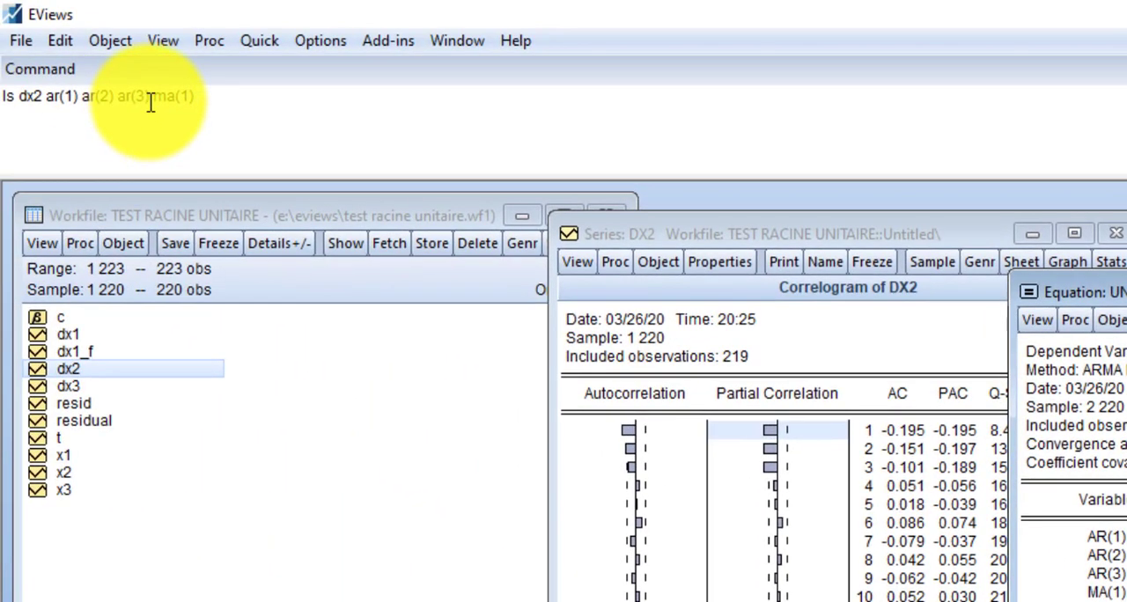
Step: Remove the AR(2) and AR(3) terms from the command and estimate "ls dx2 ar(1) ma(1)"
left_click(151, 100)
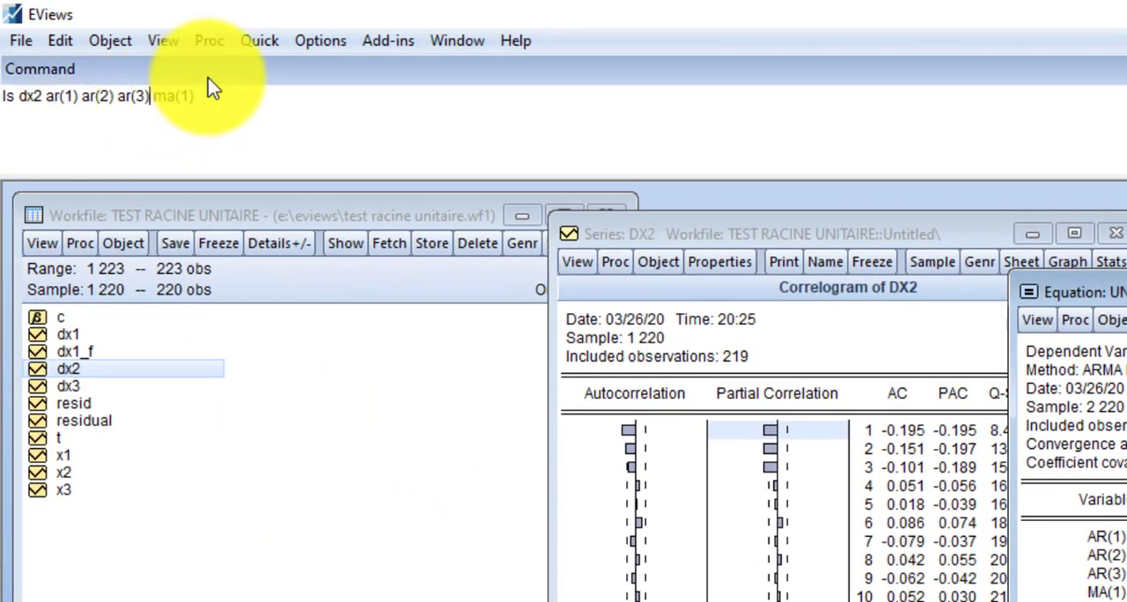
key("BackSpace")
key("BackSpace")
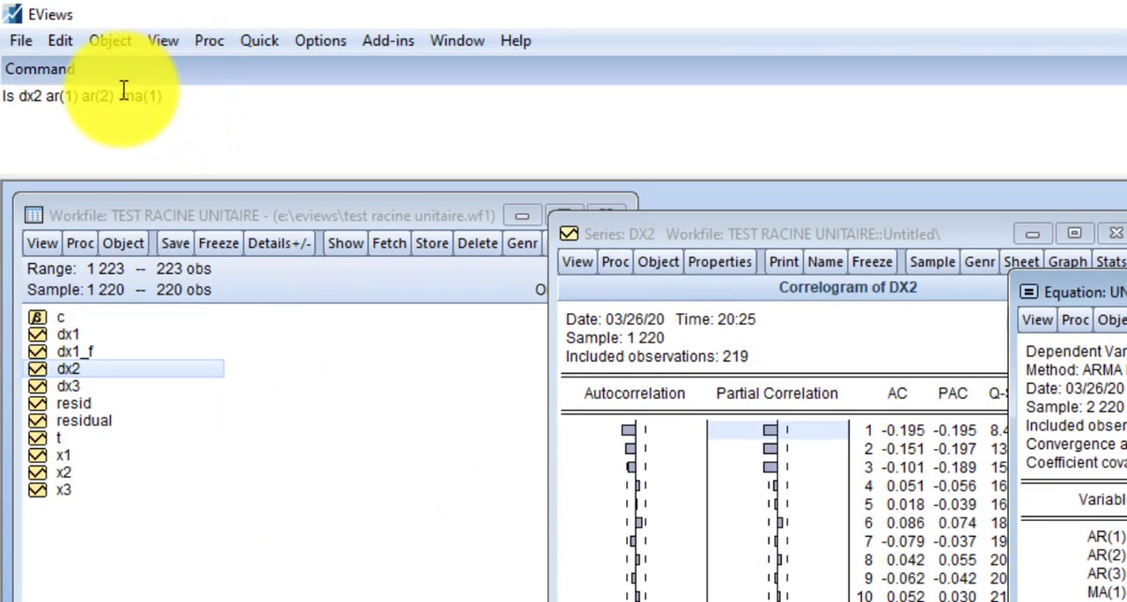
key("BackSpace")
key("BackSpace")
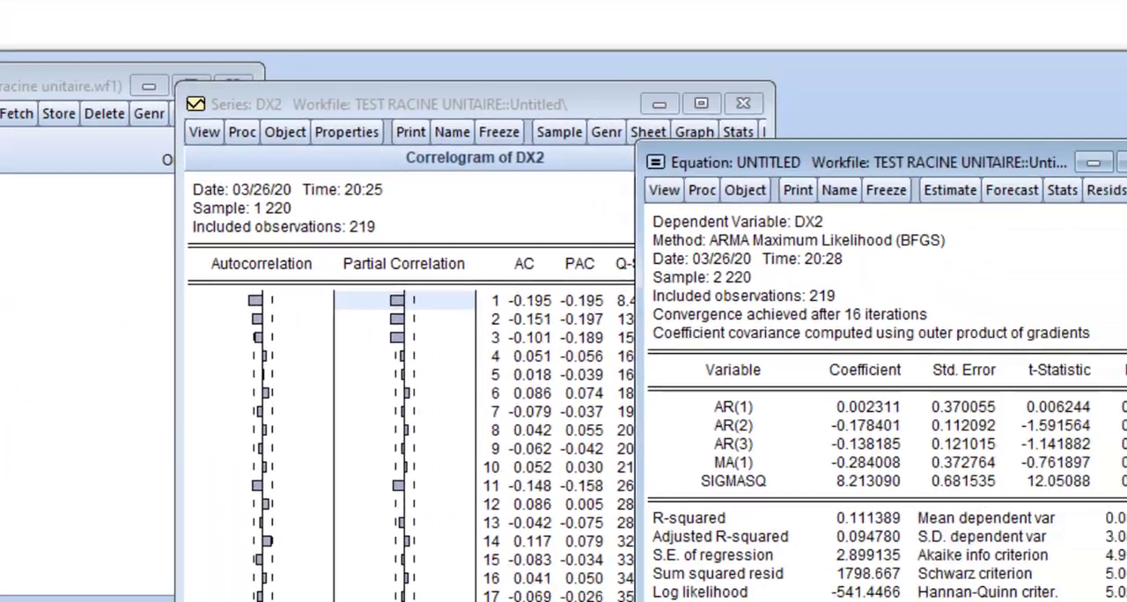
key("Return")
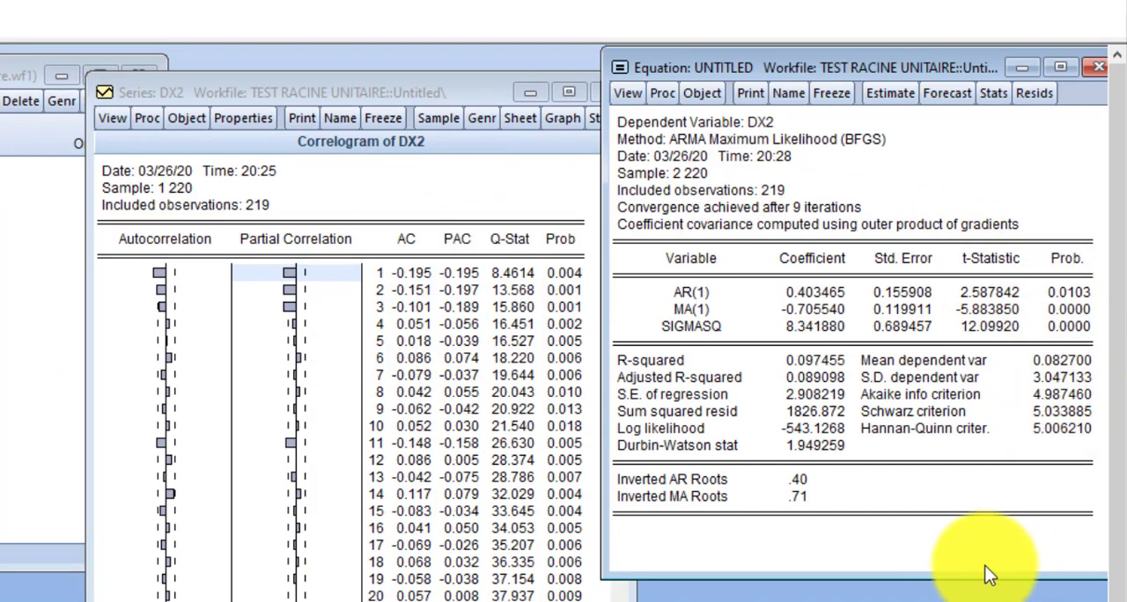
Step: Check the R-squared, Akaike and Schwarz criteria of the ARMA(1,1) equation for DX2, and close the equation without saving it
left_click(812, 360)
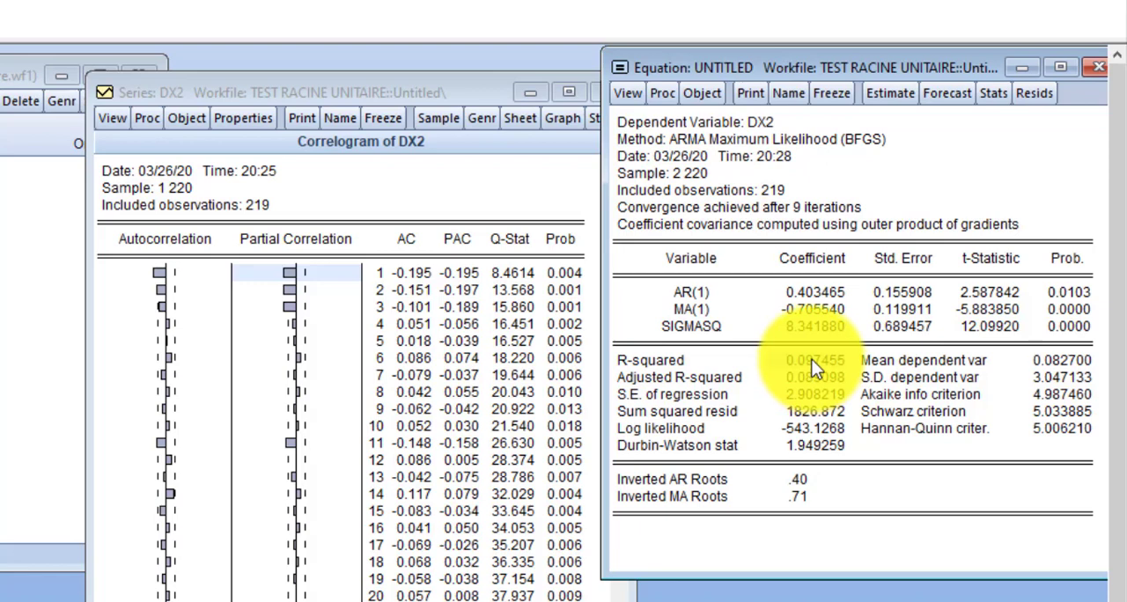
left_click(1053, 392)
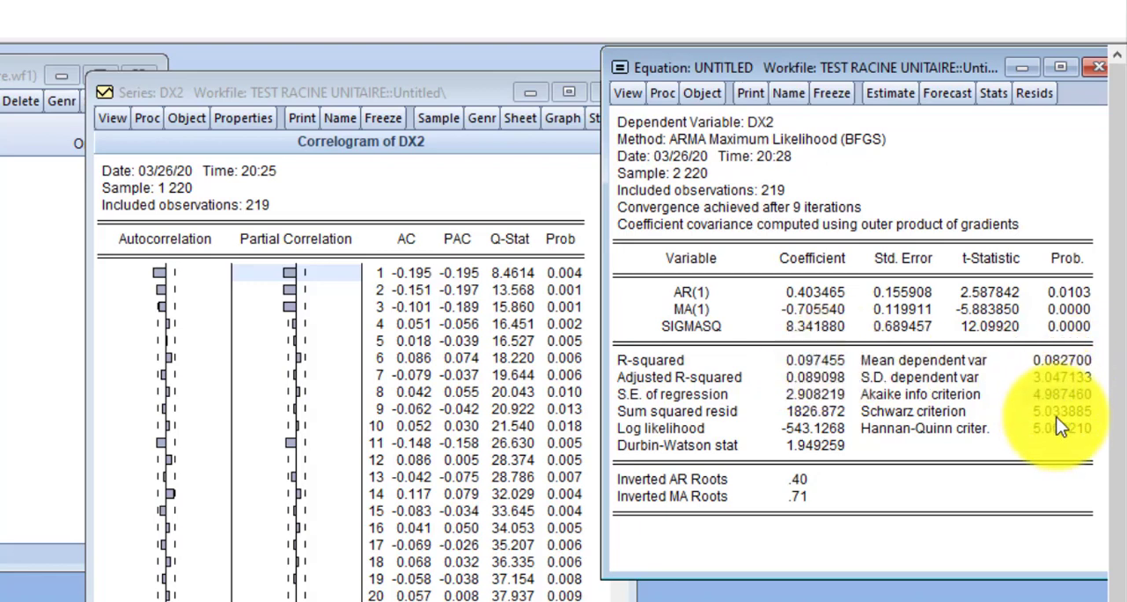
left_click(1061, 411)
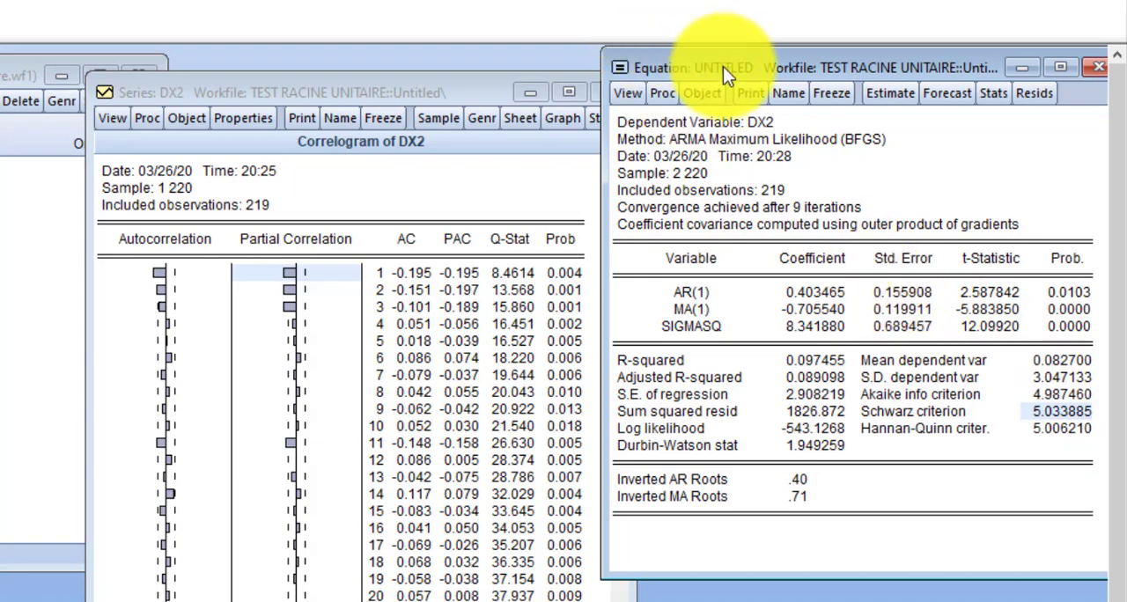
left_click_drag(722, 66, 540, 120)
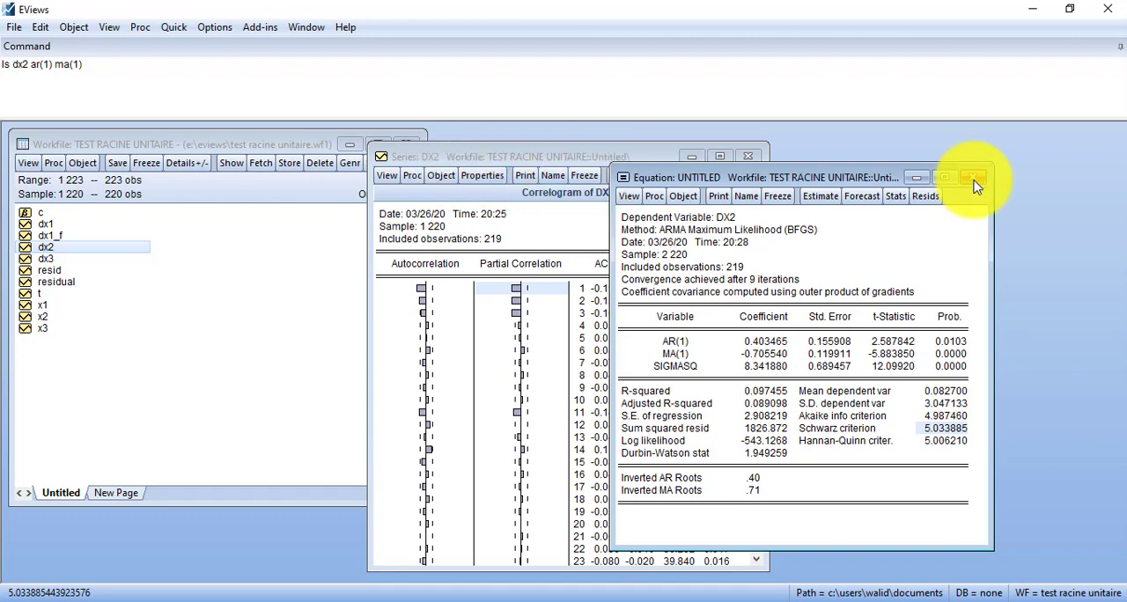
left_click(975, 180)
left_click(525, 337)
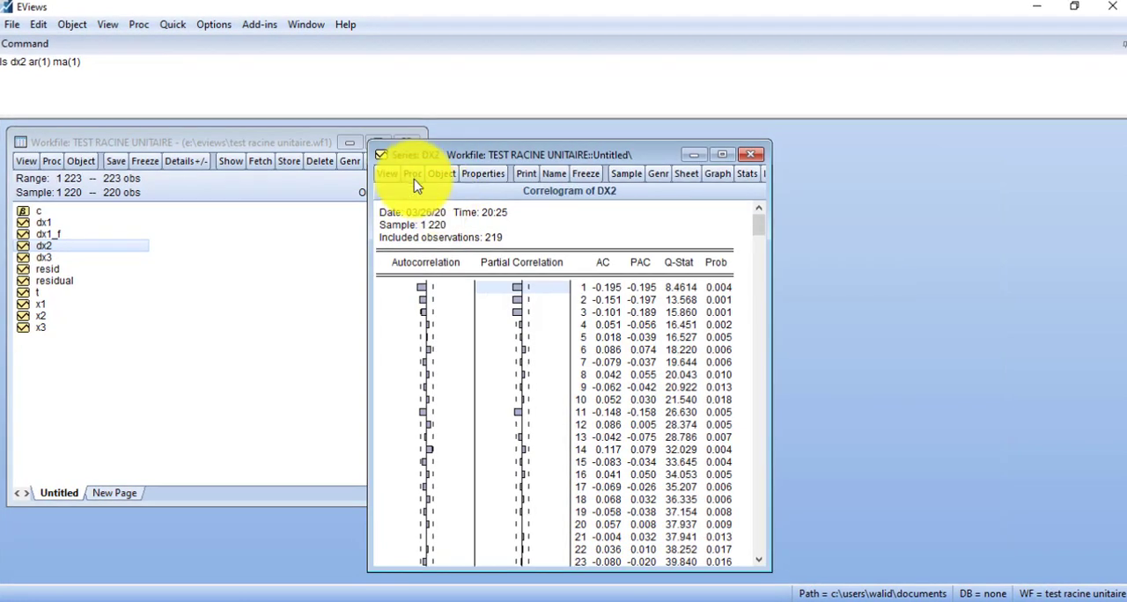
Step: Review the specification and options of Automatic ARIMA Forecasting for DX2, cancel without running it, and close the DX2 series
left_click(412, 174)
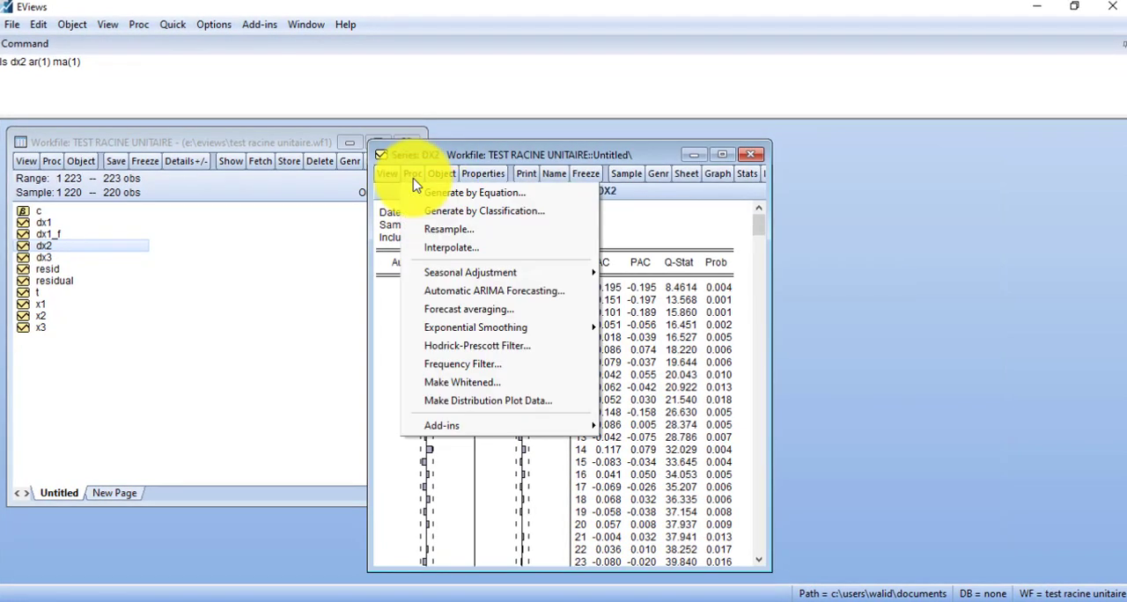
left_click(498, 298)
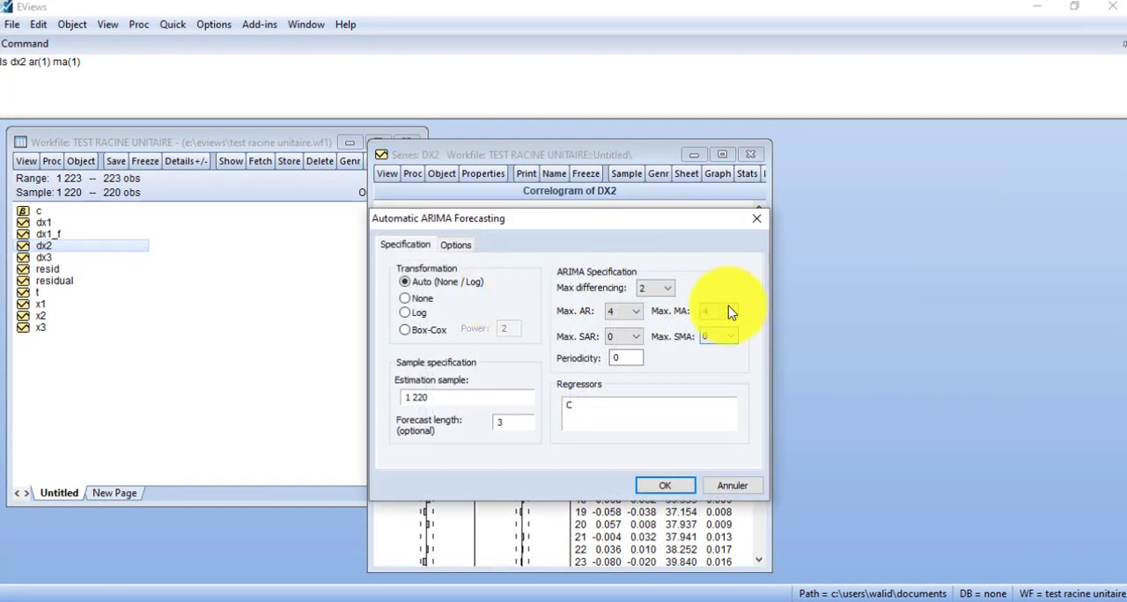
left_click(455, 246)
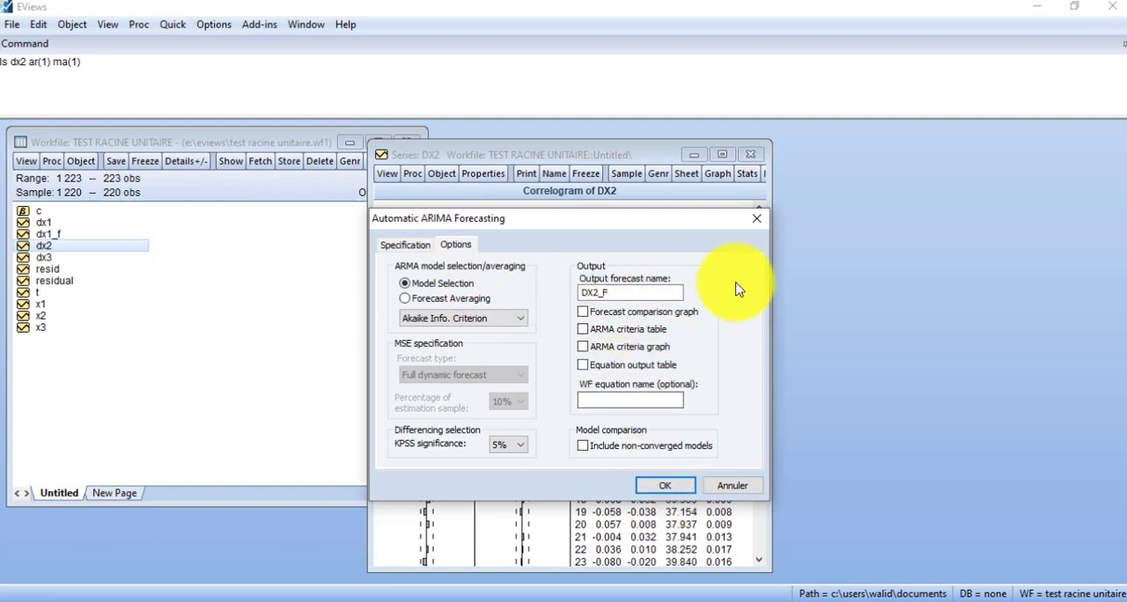
left_click(754, 219)
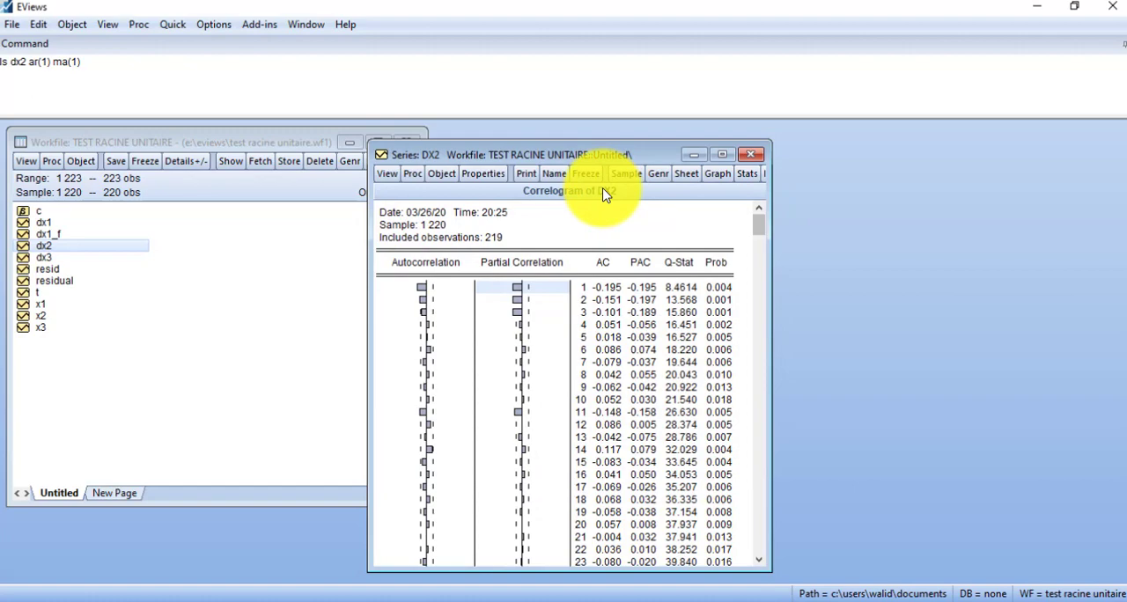
left_click(750, 154)
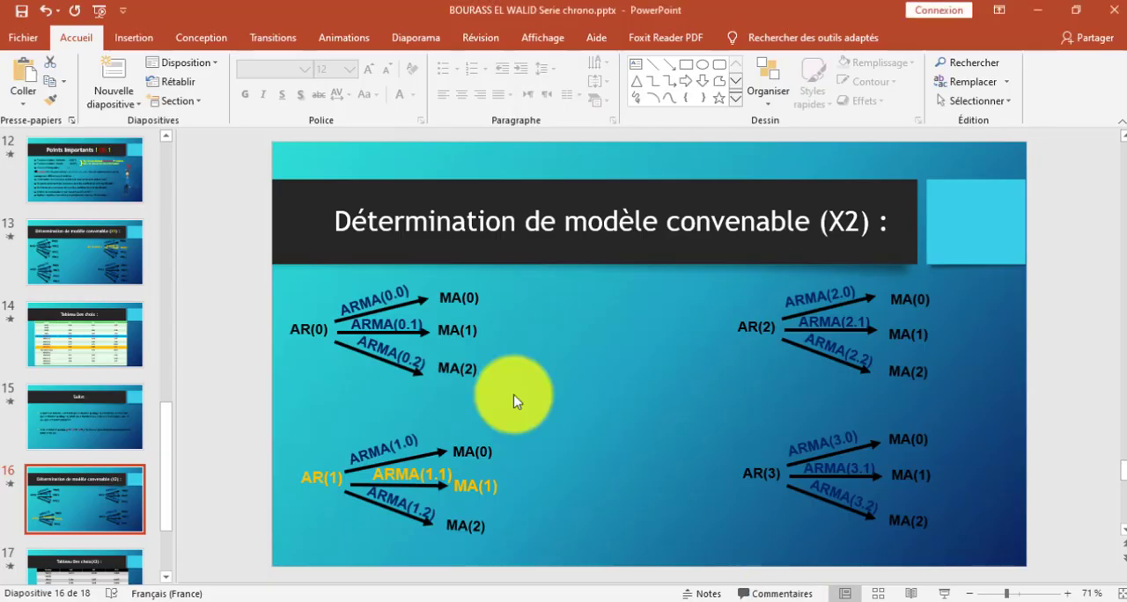